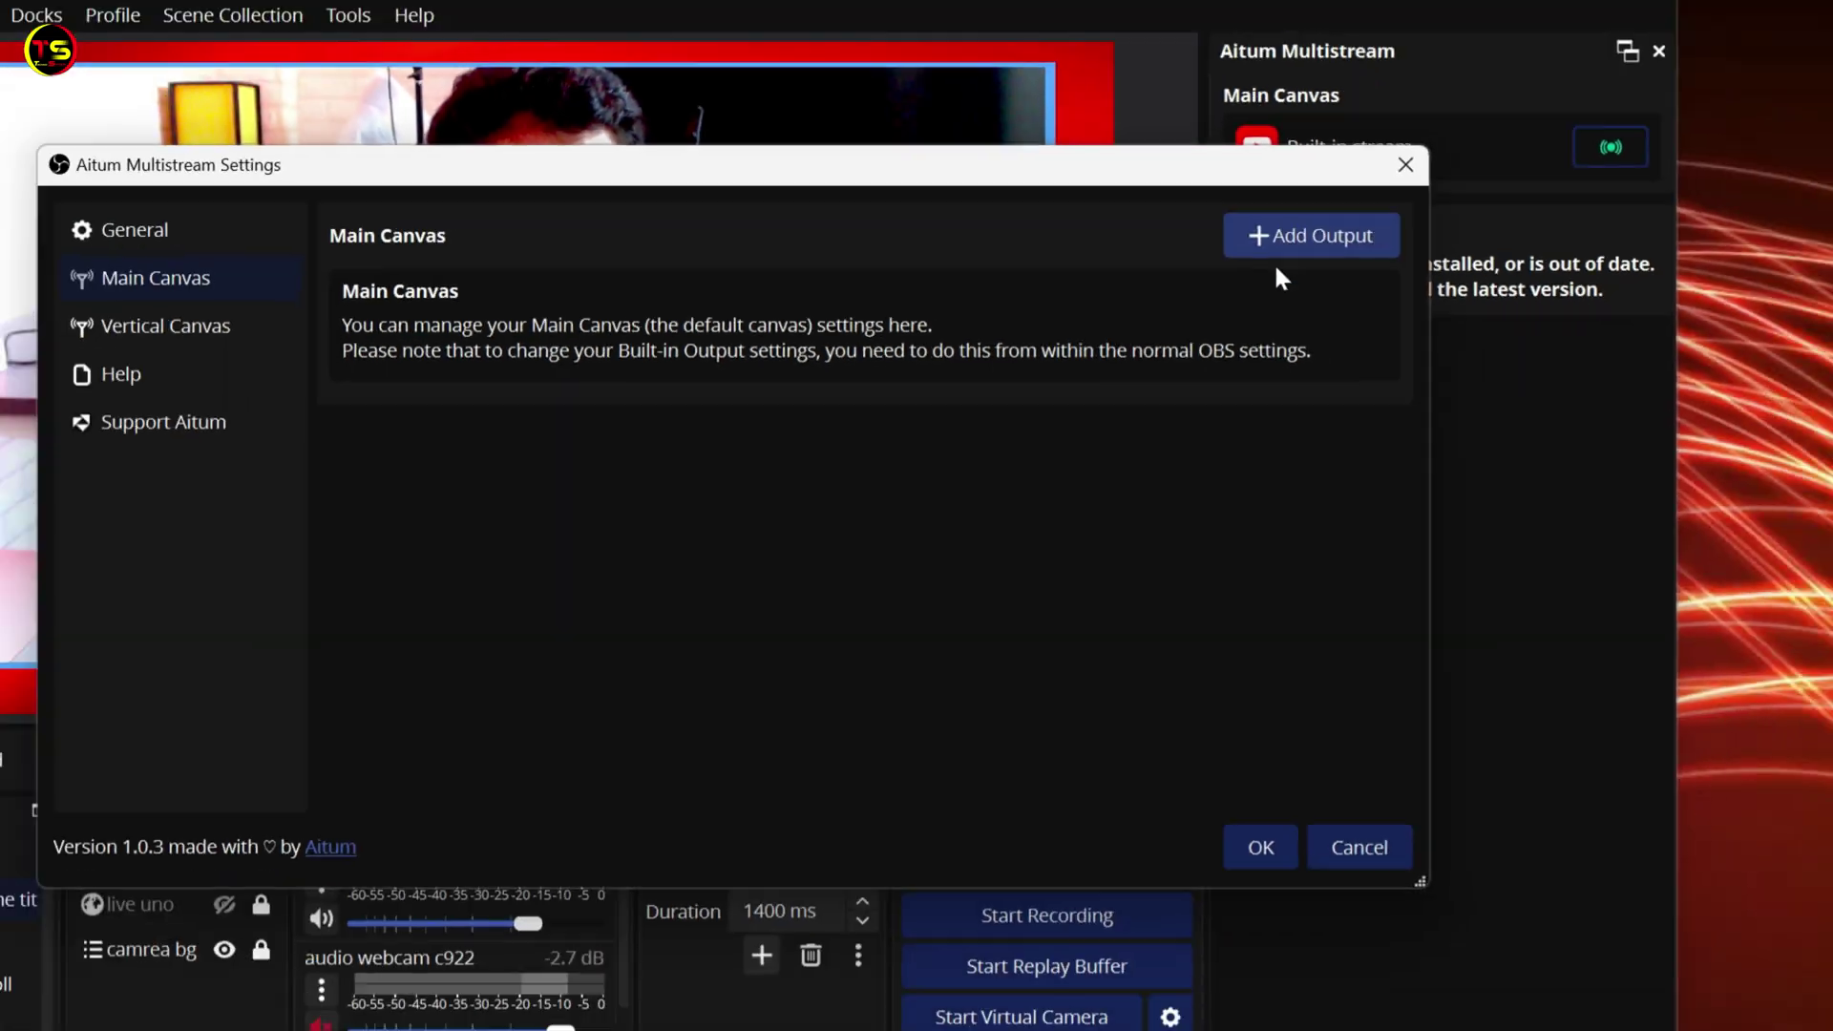
# Step: Start a Facebook output for the Main Canvas and copy the stream key from the Facebook page's Go live setup
pyautogui.click(1376, 229)
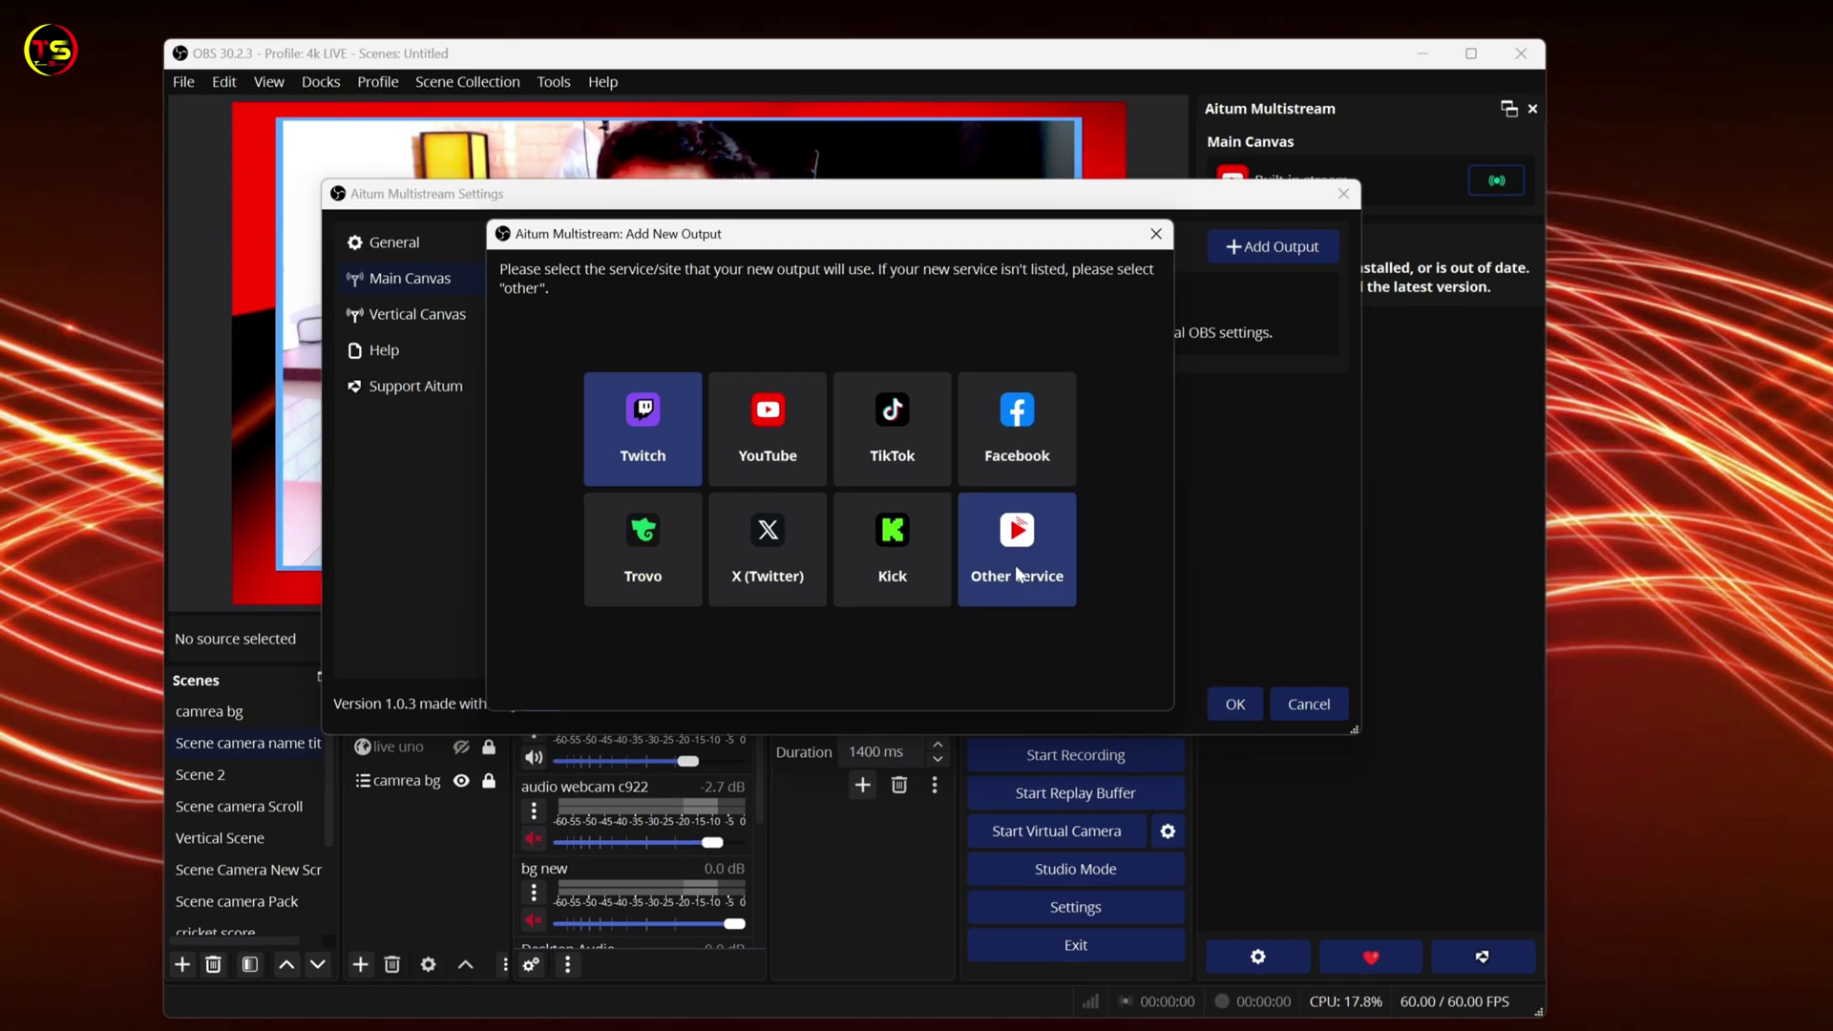
pyautogui.click(1016, 435)
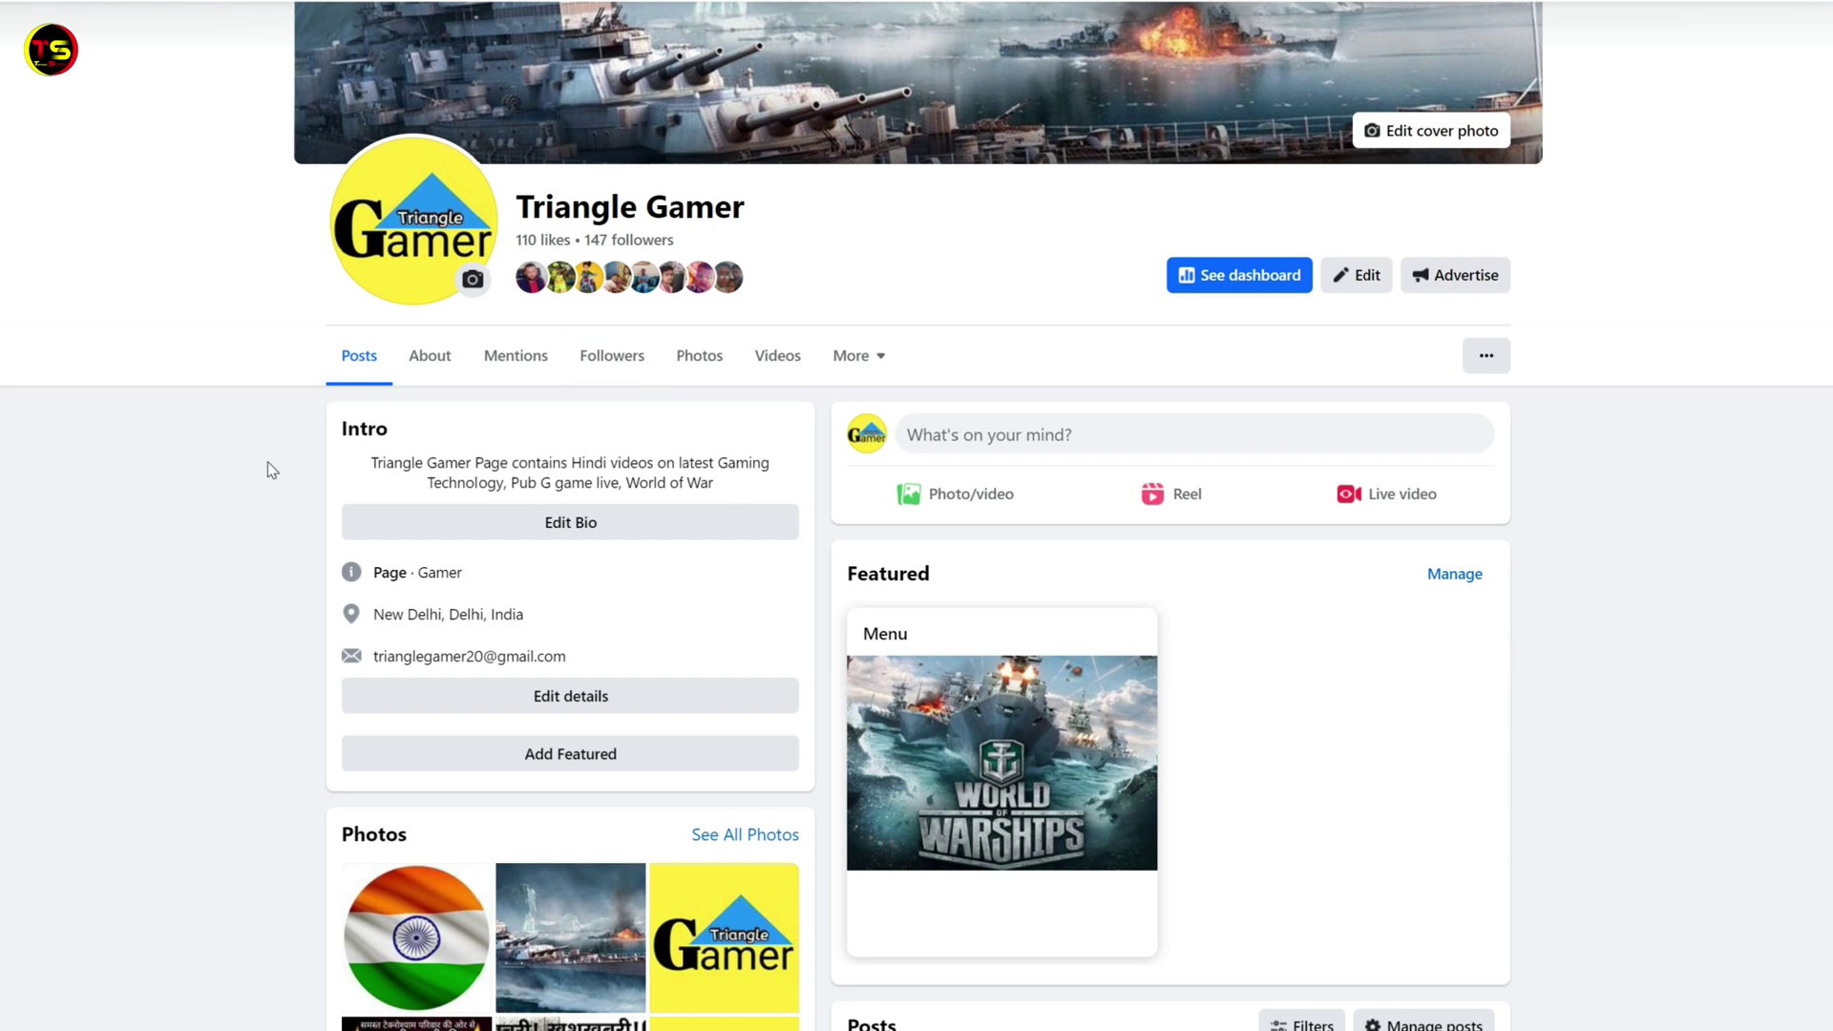
pyautogui.click(1388, 504)
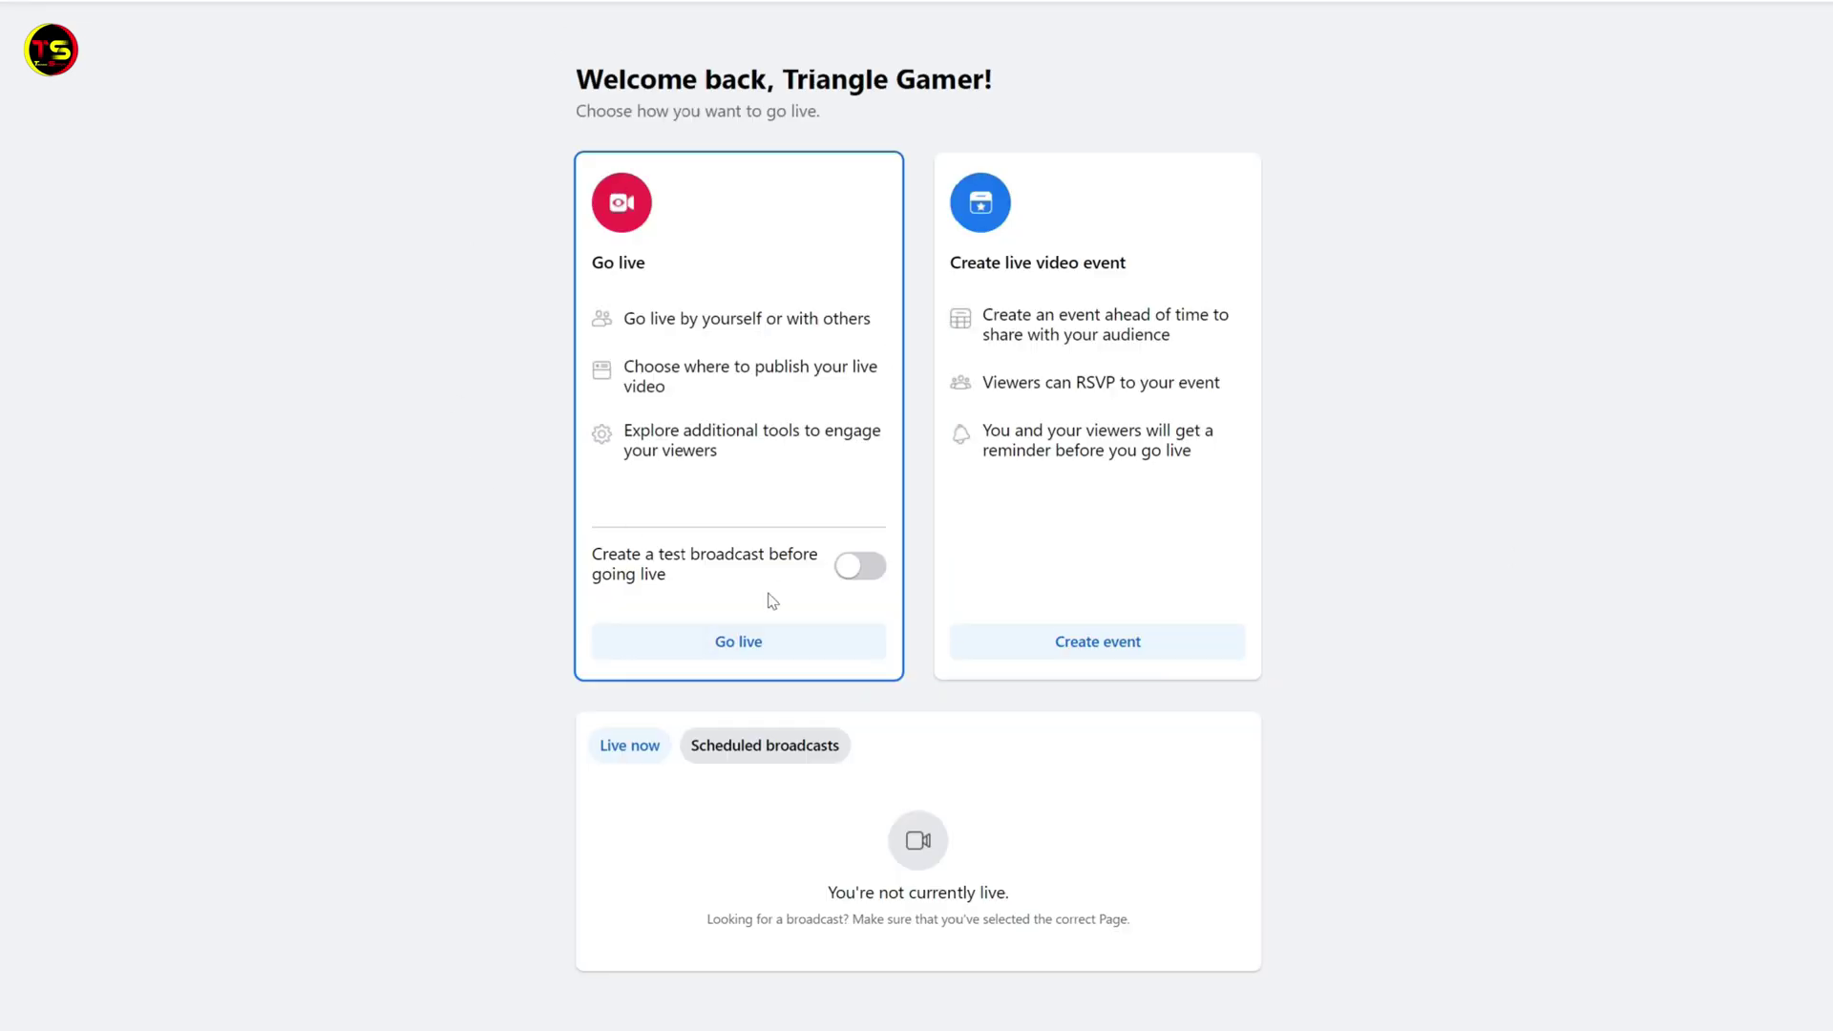
pyautogui.click(738, 642)
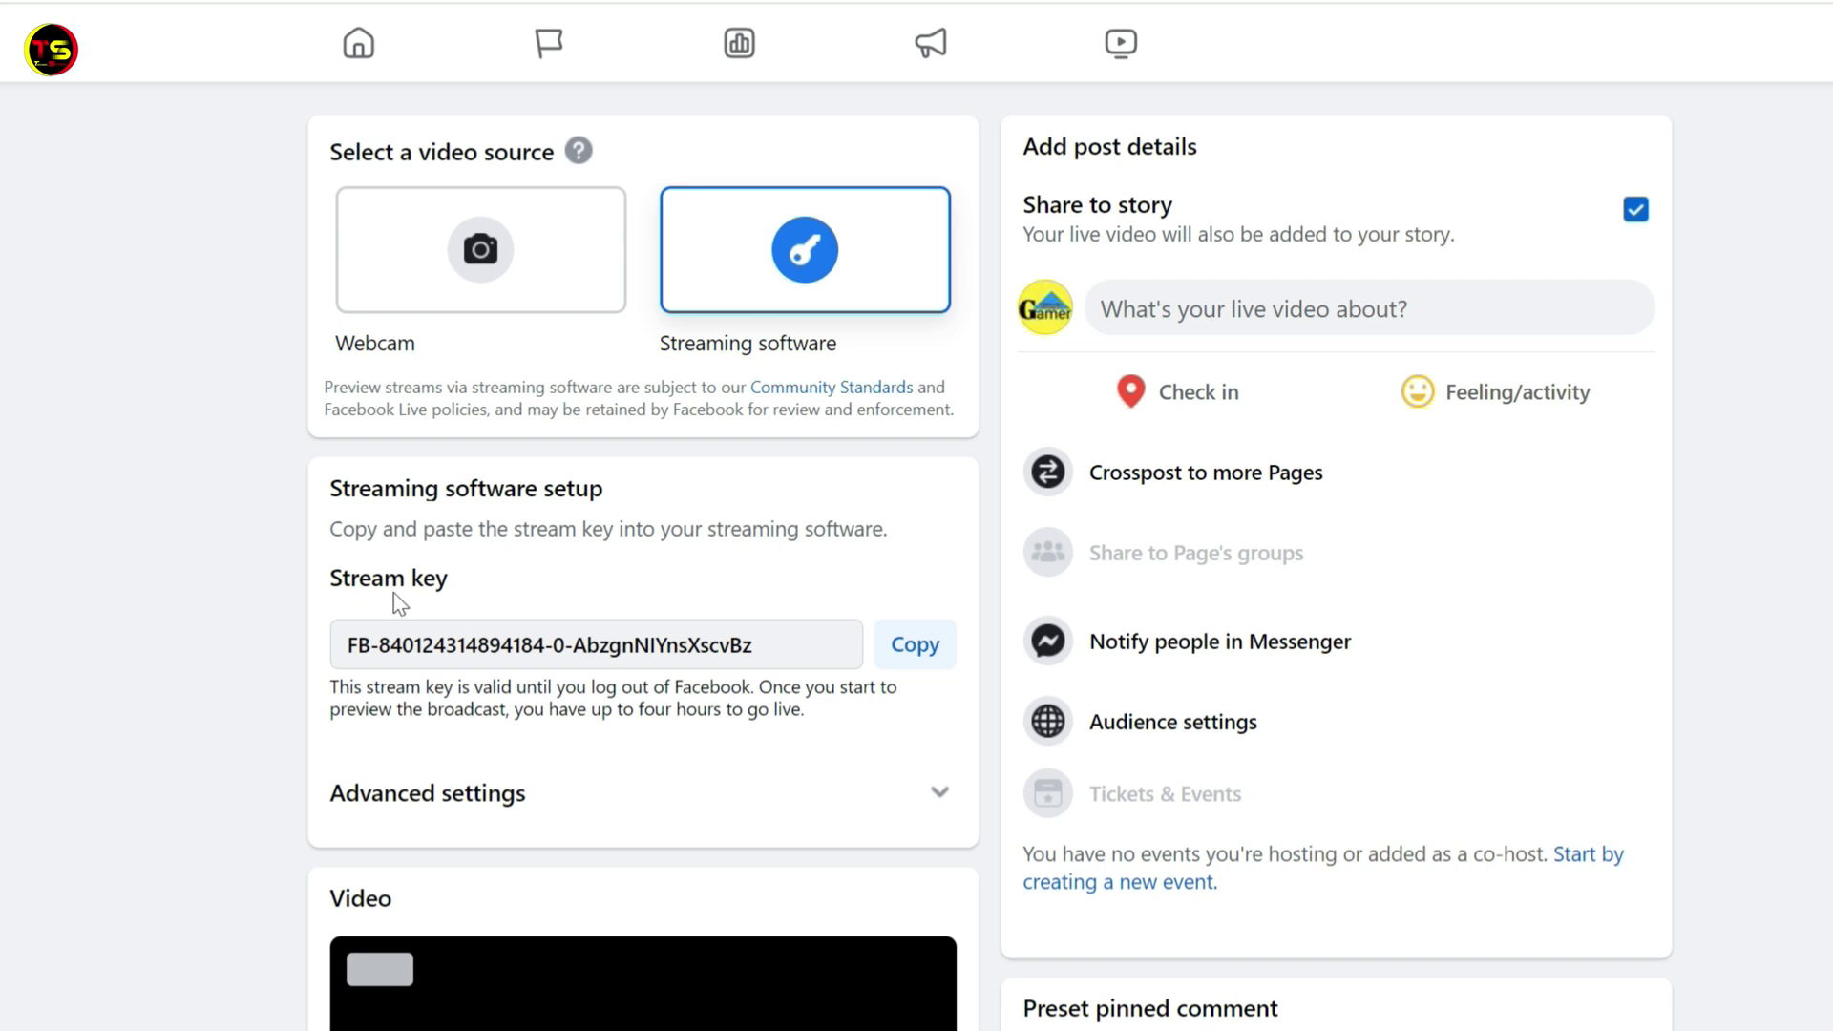
pyautogui.click(916, 646)
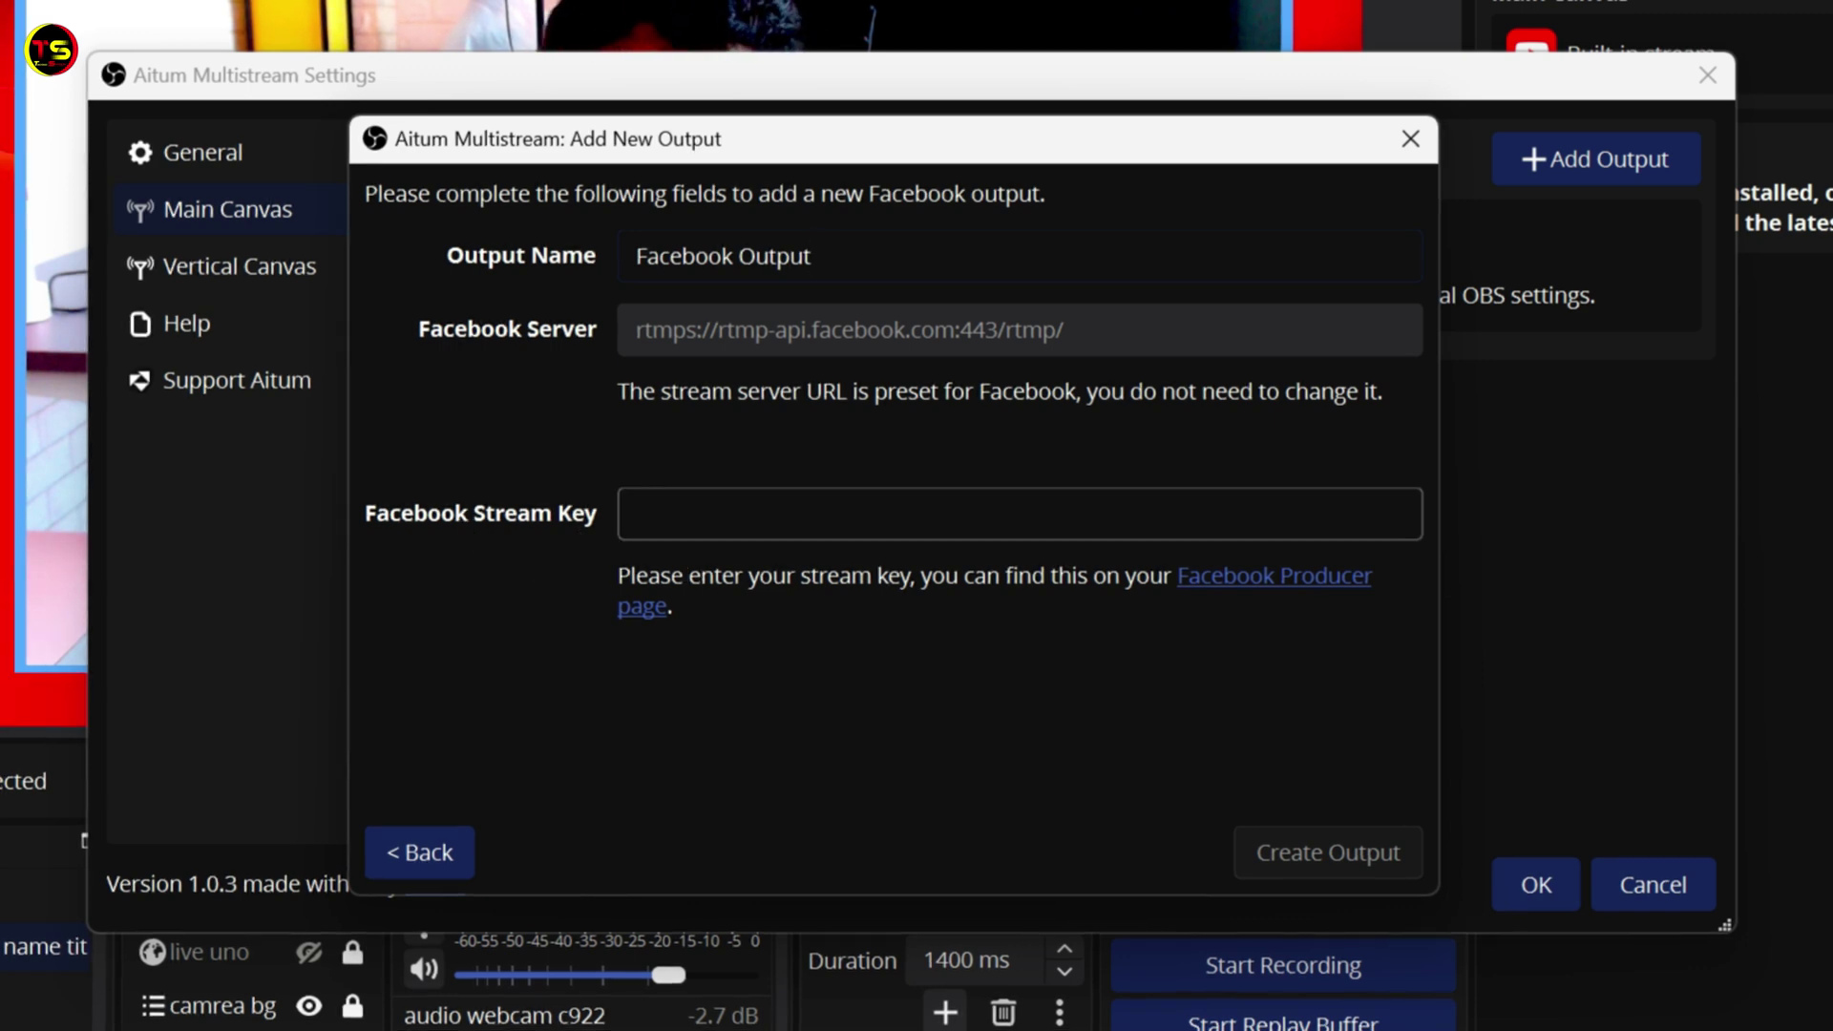
# Step: Paste the Facebook stream key into the new output's settings and create the Facebook Output
pyautogui.click(643, 516)
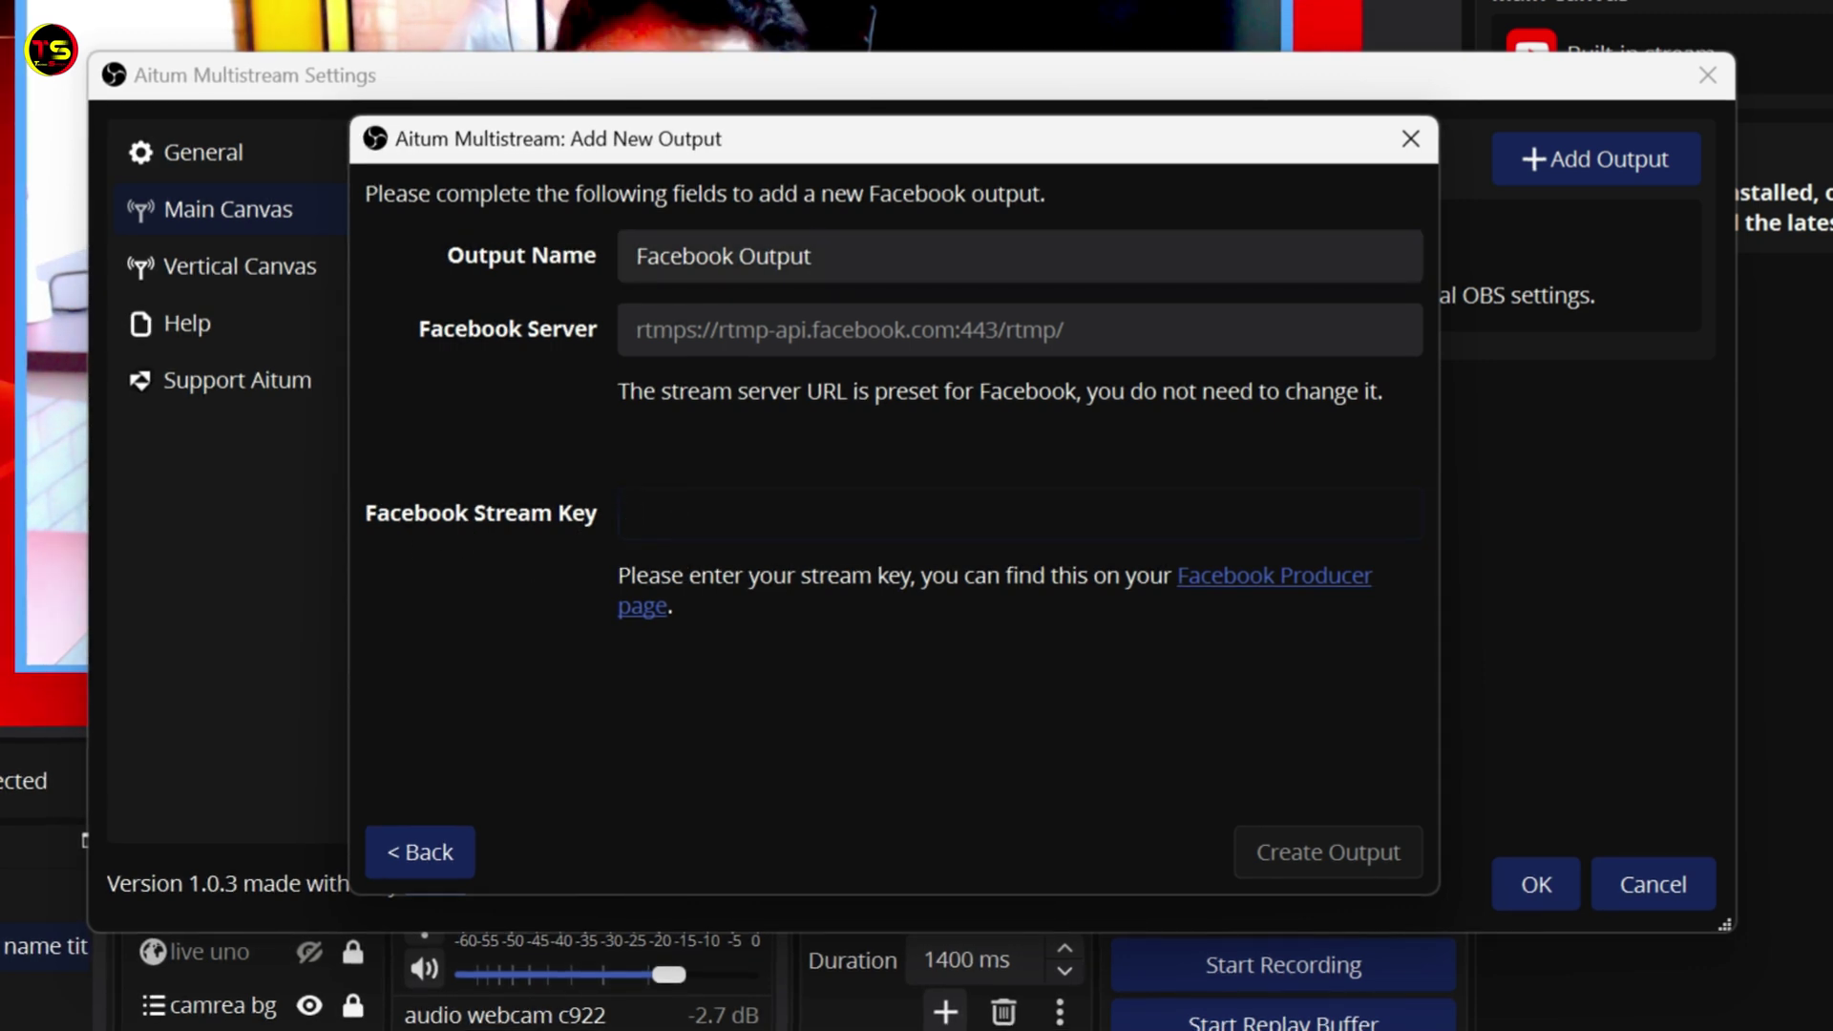
pyautogui.rightClick(630, 515)
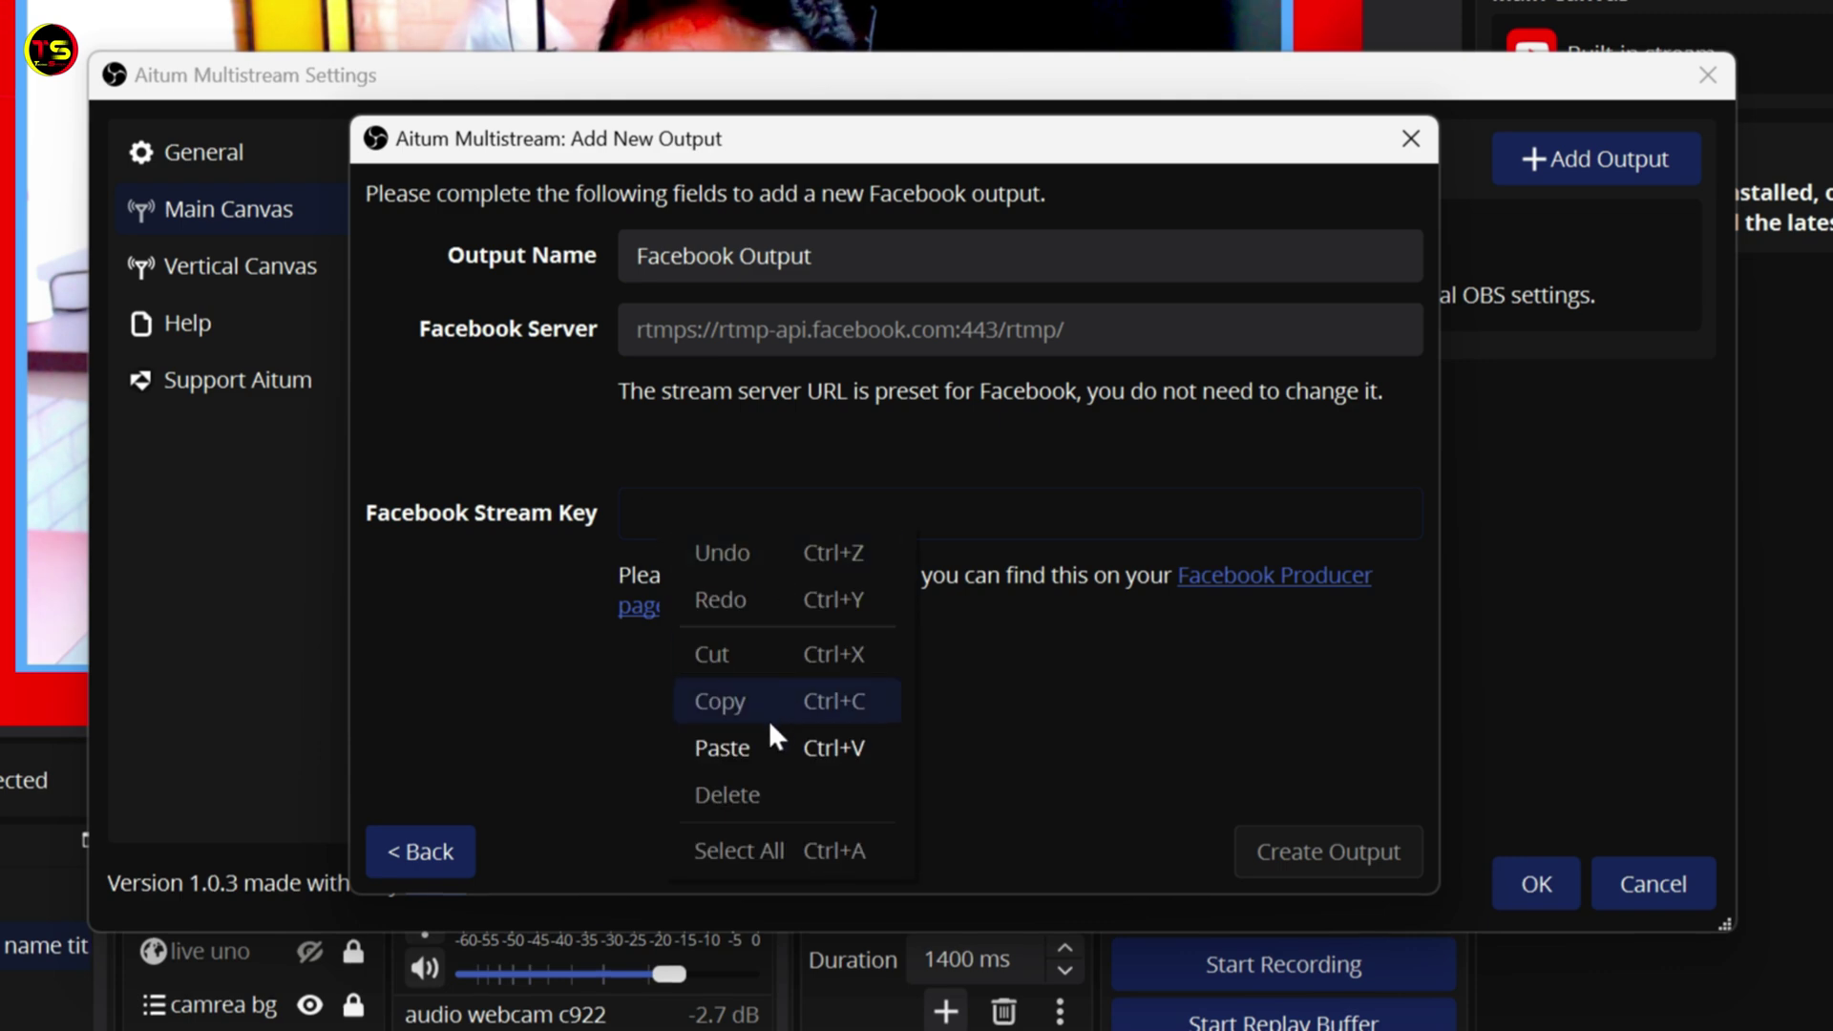
pyautogui.click(730, 750)
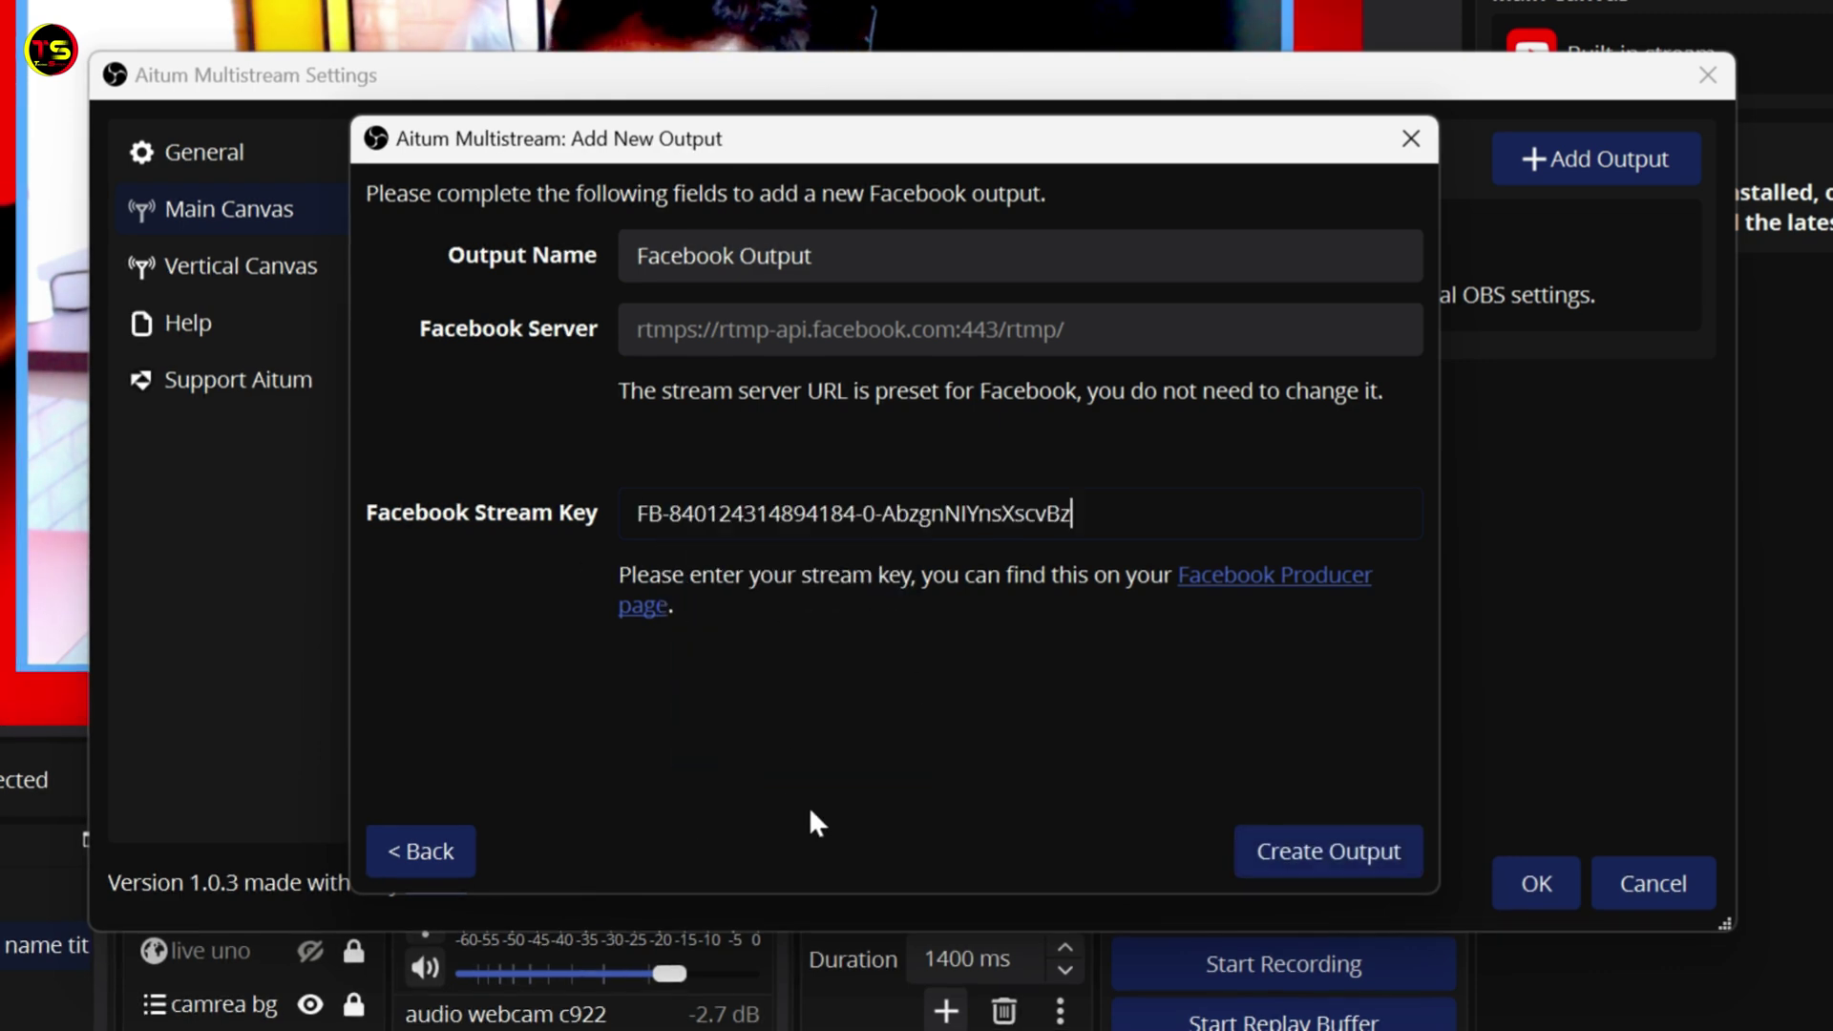
pyautogui.click(1329, 850)
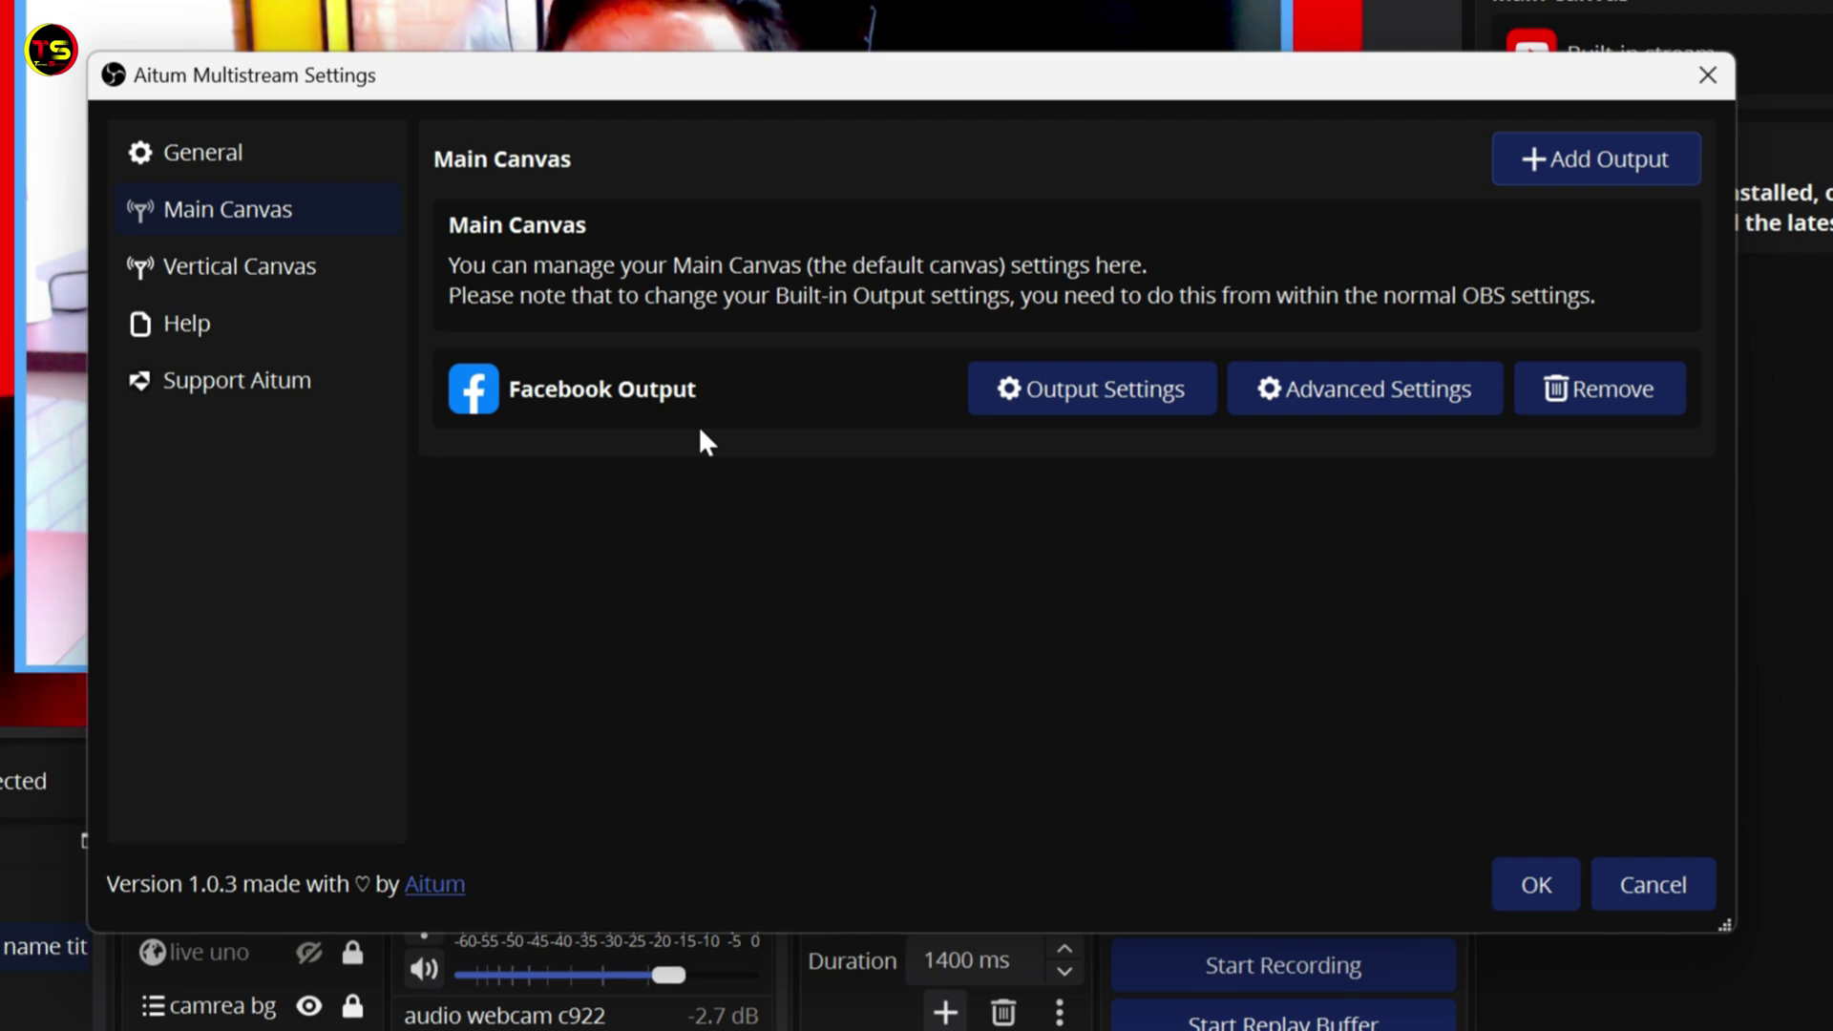
# Step: Start a YouTube output for the Main Canvas and open the Go live setup from the YouTube channel
pyautogui.click(1573, 164)
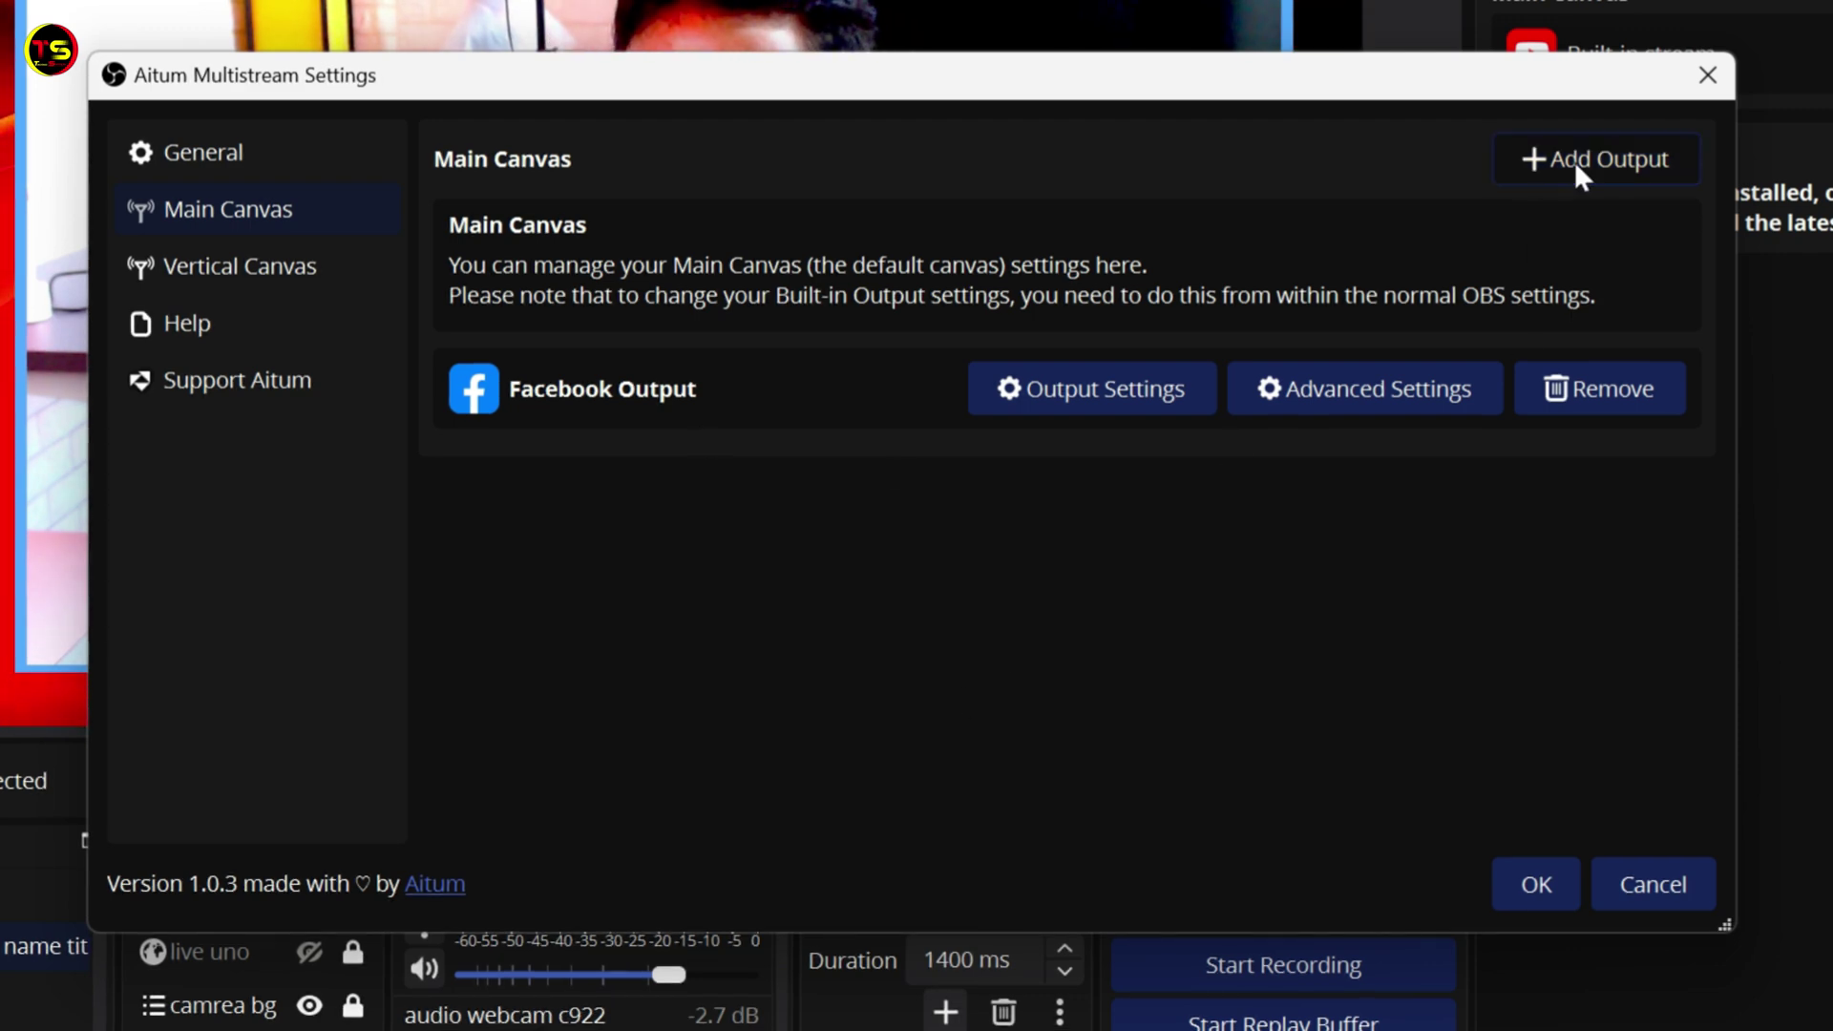
pyautogui.click(752, 441)
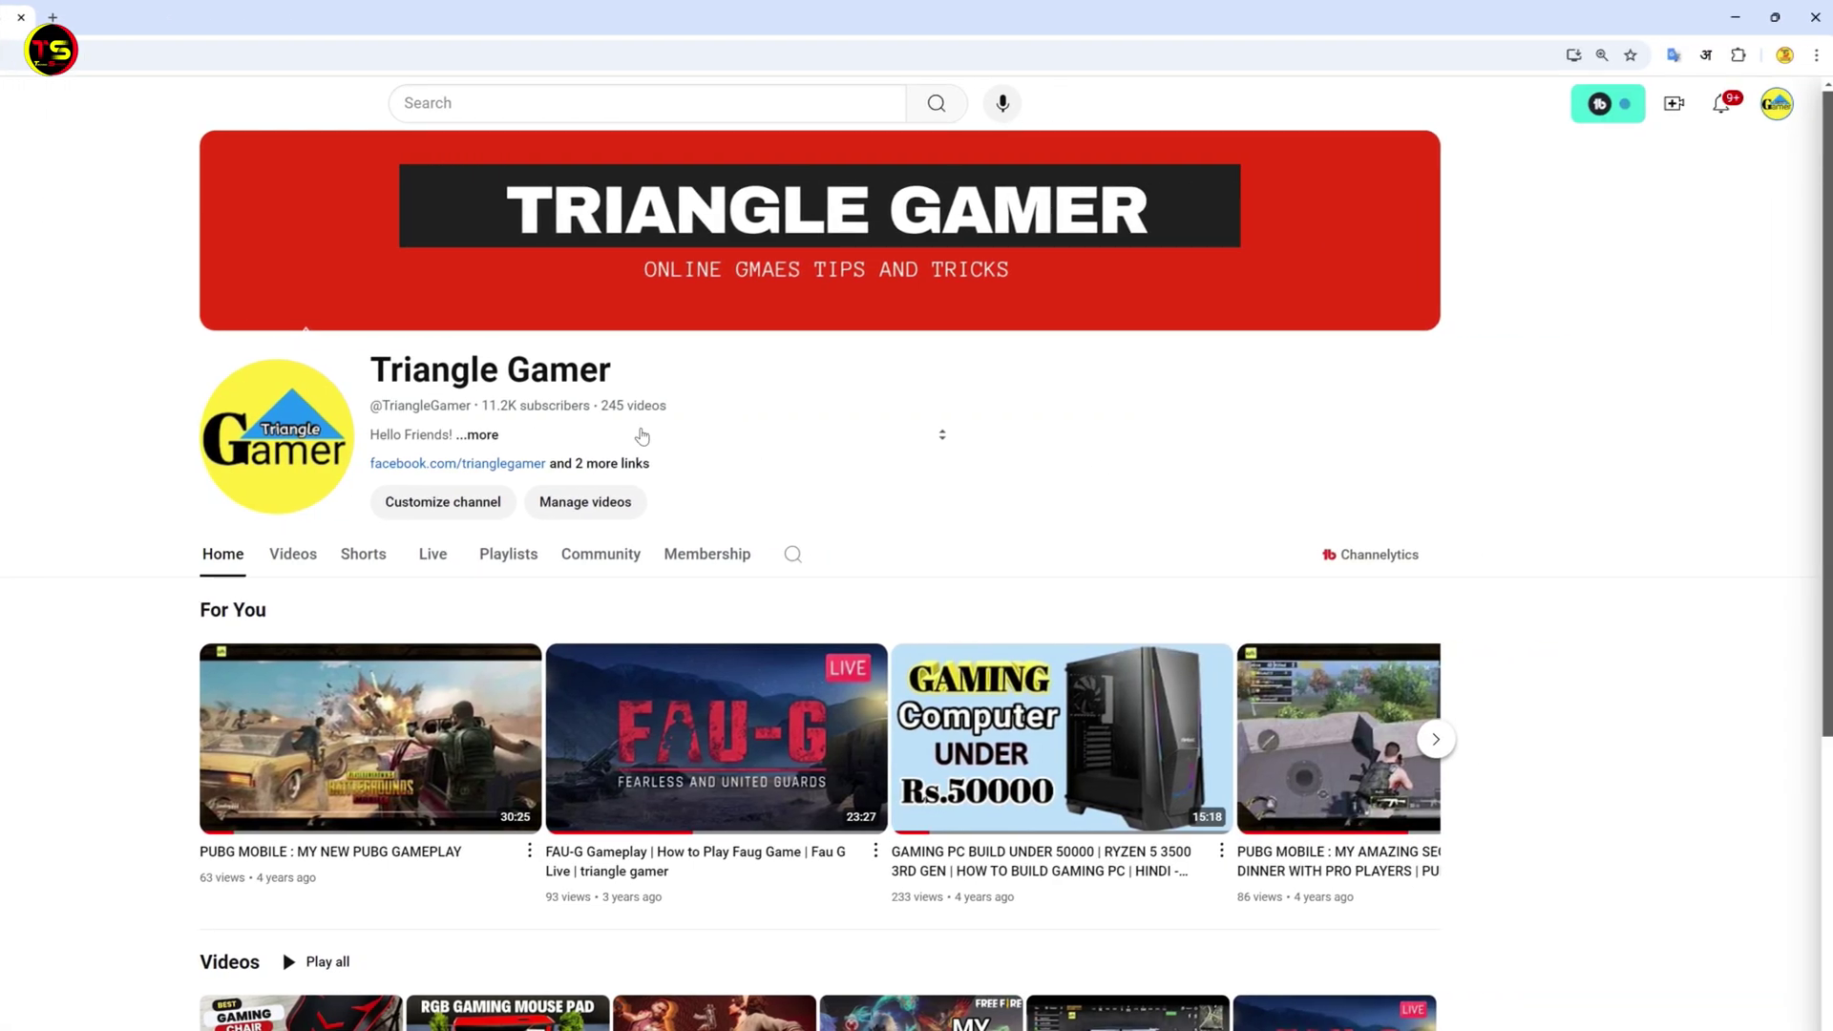
pyautogui.scroll(-8, 892, 451)
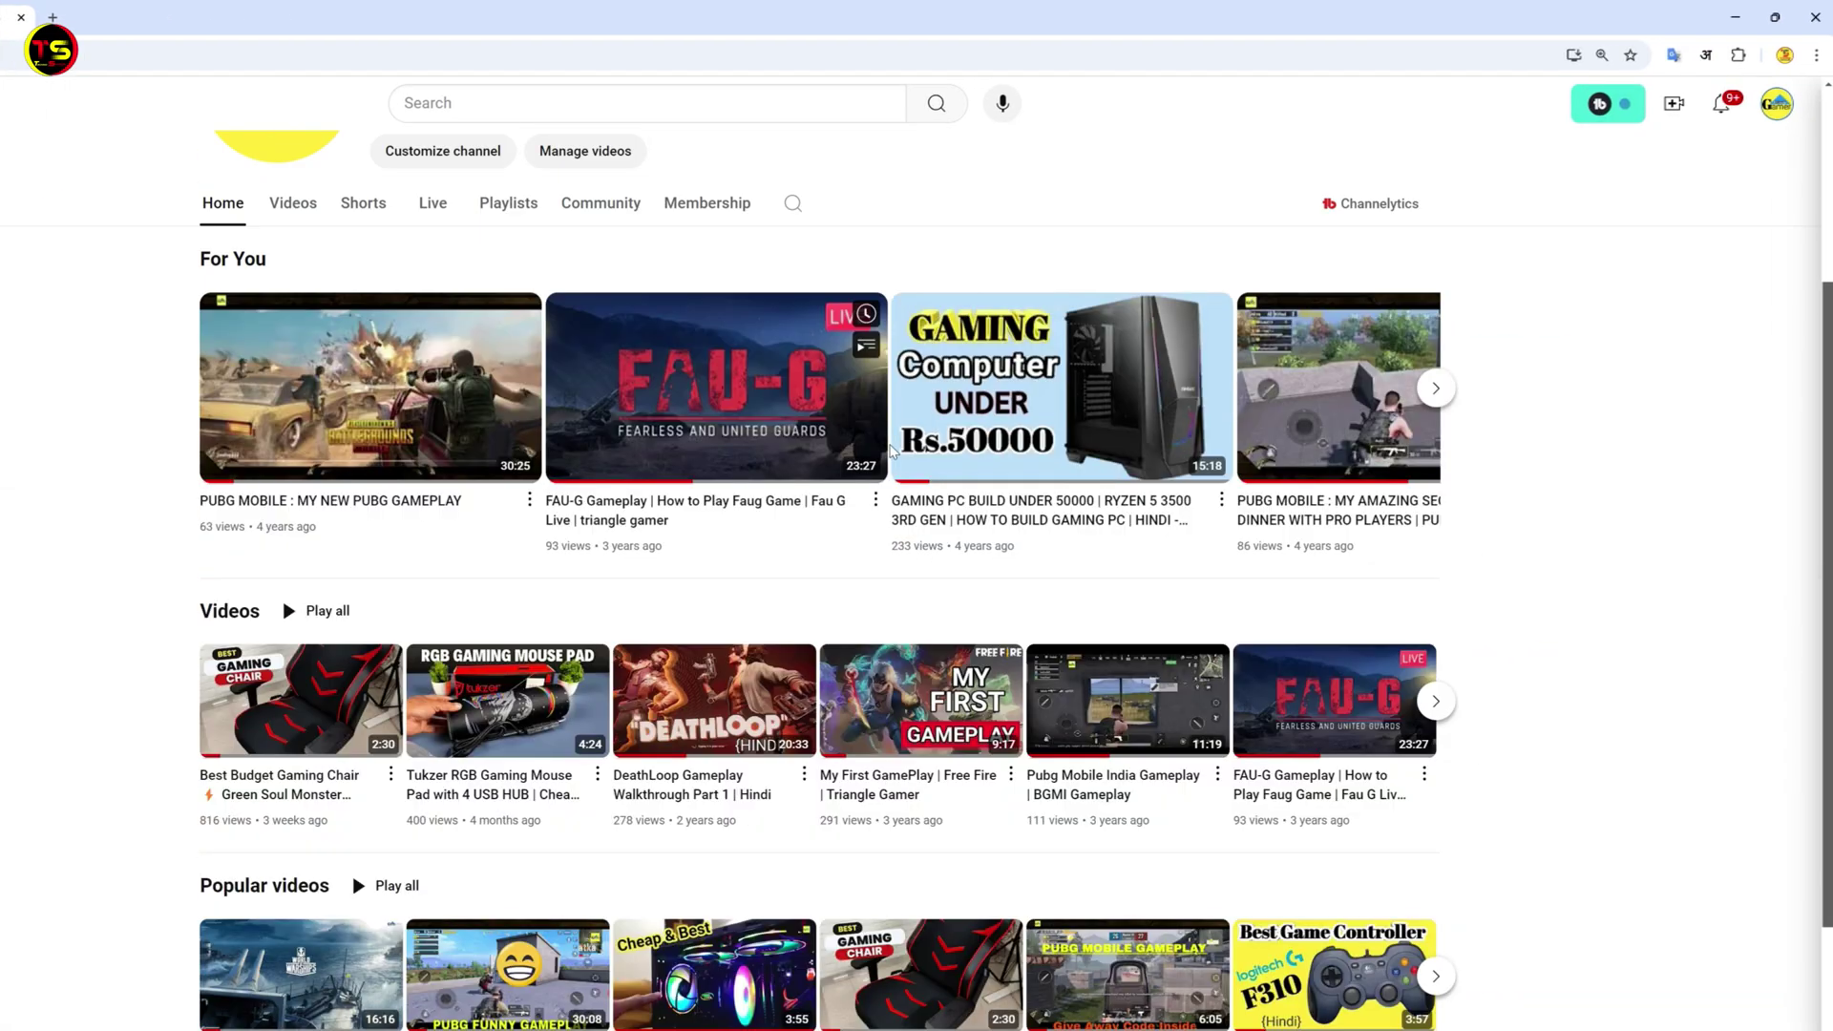
pyautogui.scroll(4, 892, 451)
pyautogui.scroll(4, 890, 450)
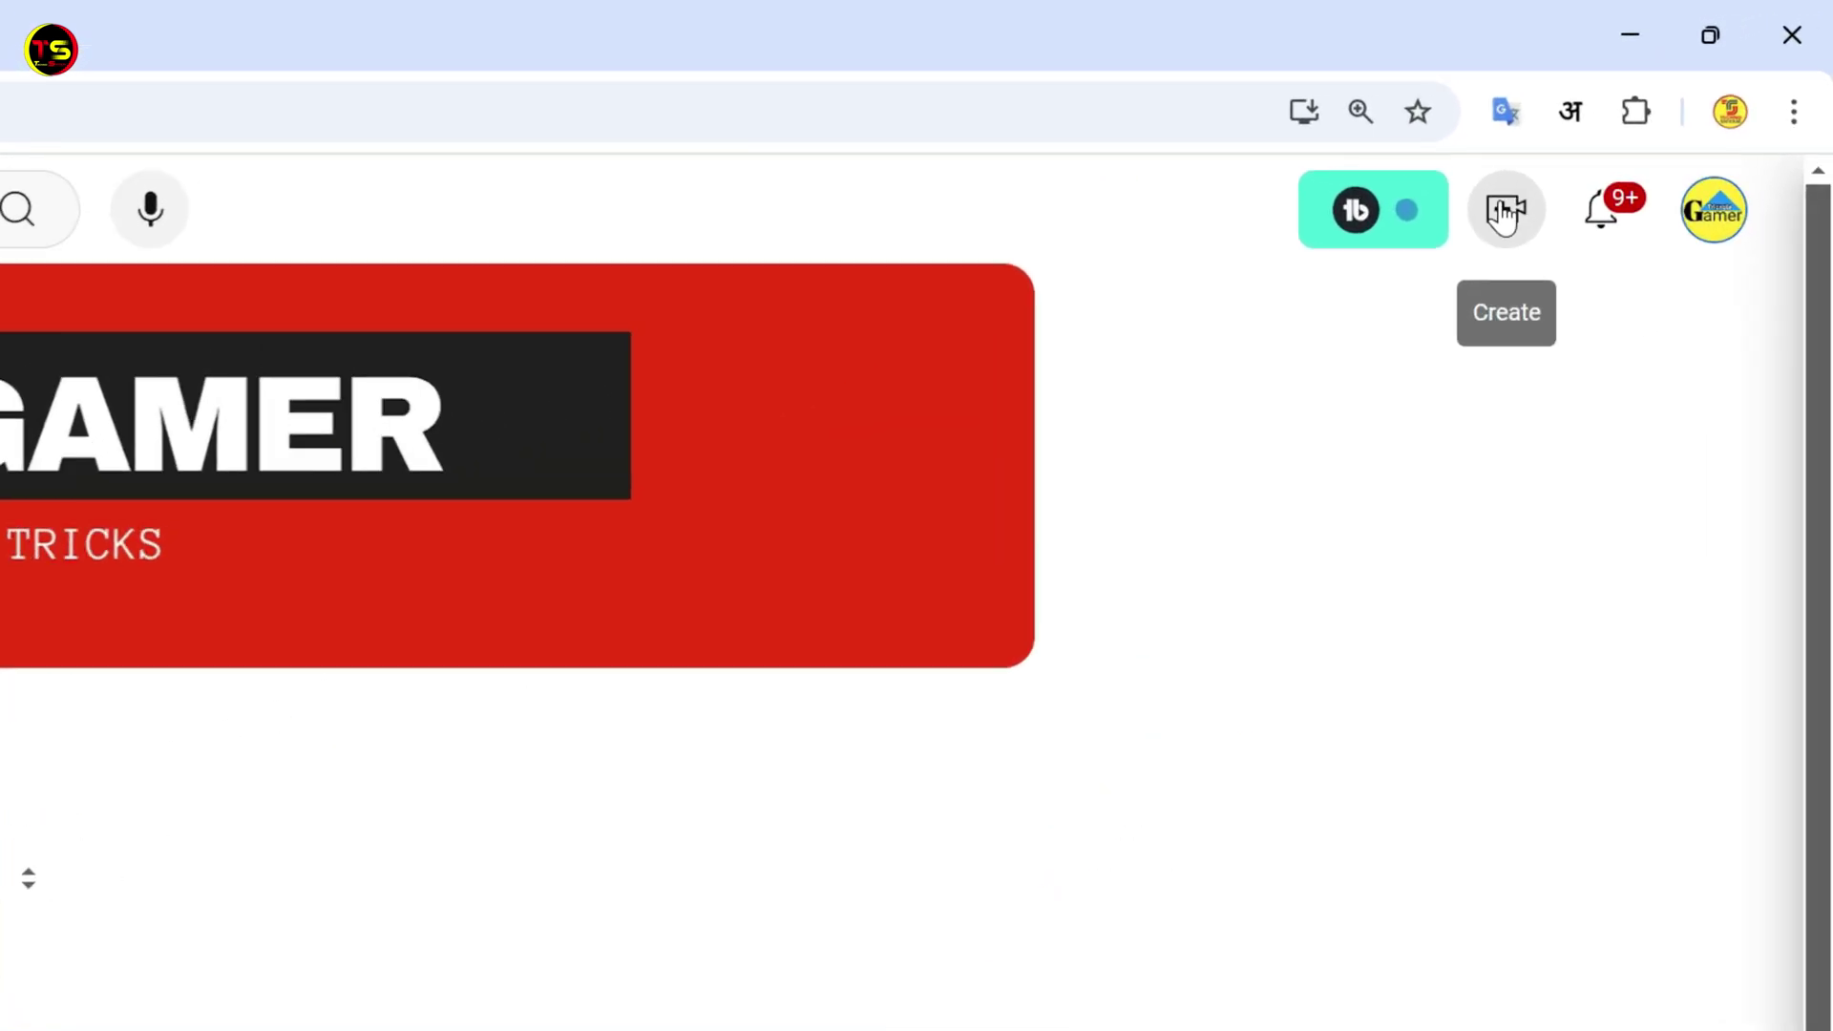
pyautogui.click(1503, 215)
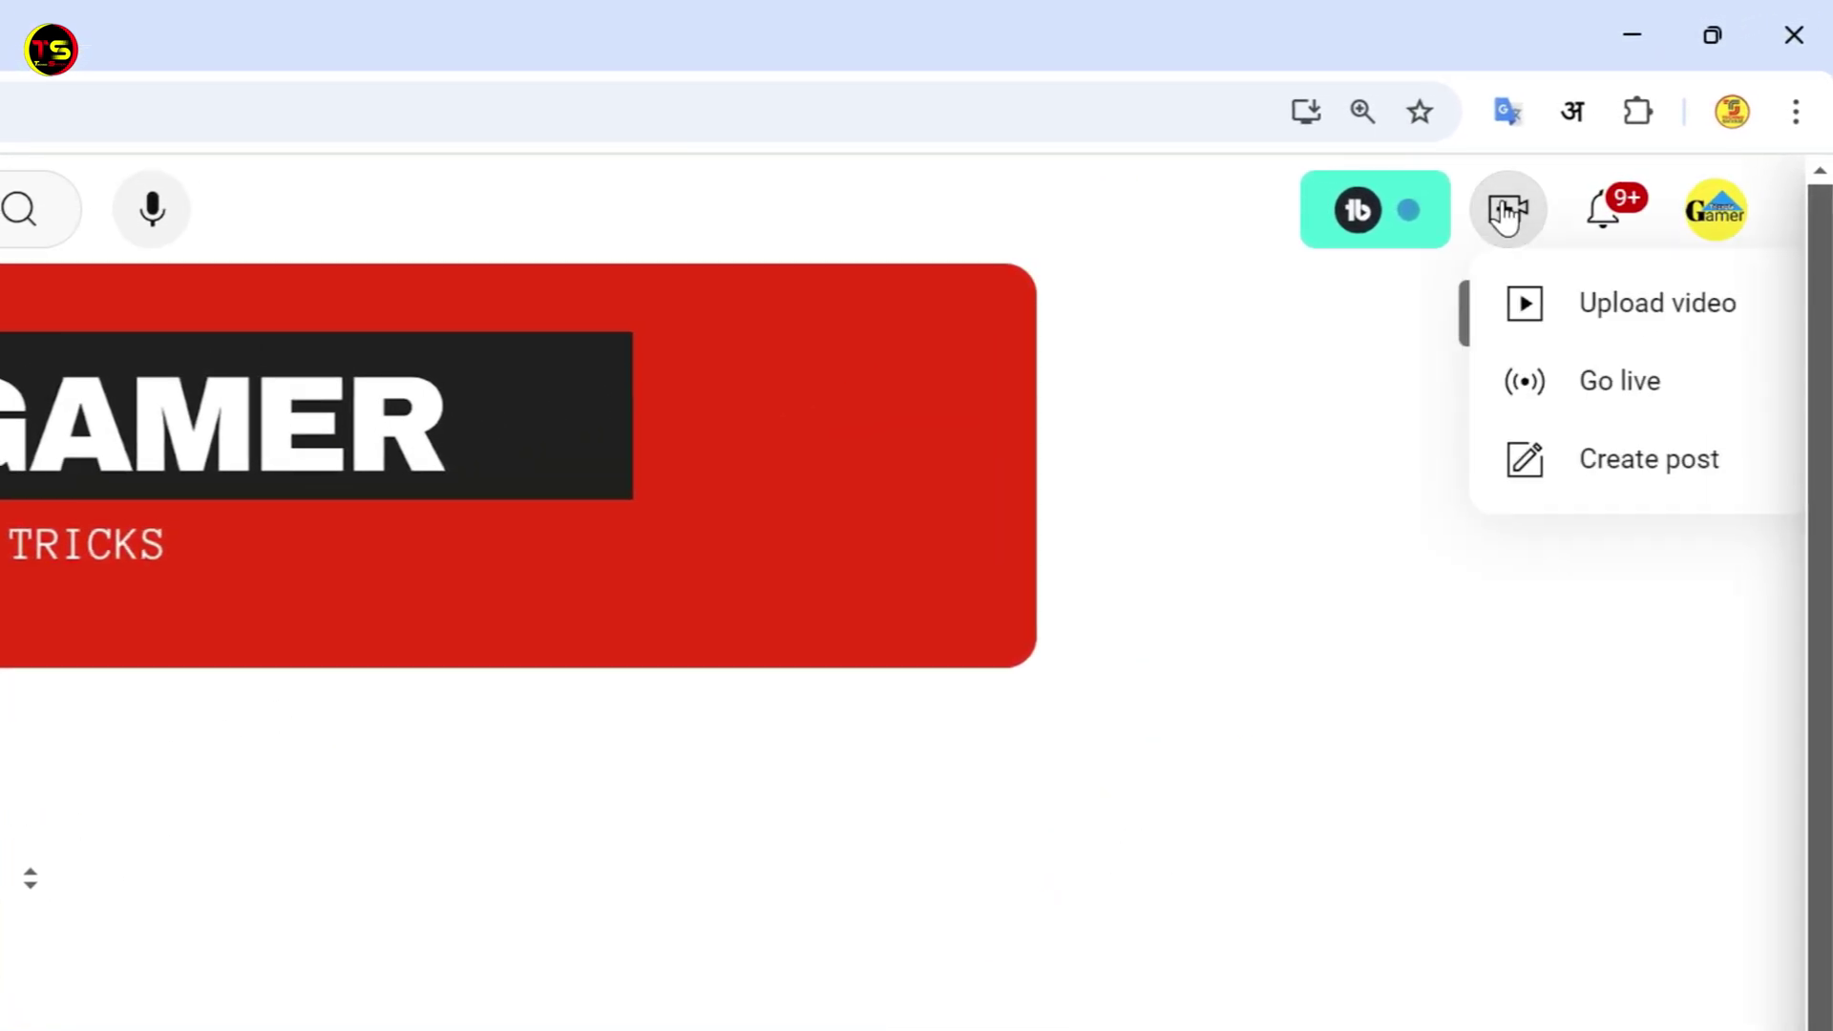
pyautogui.click(1603, 413)
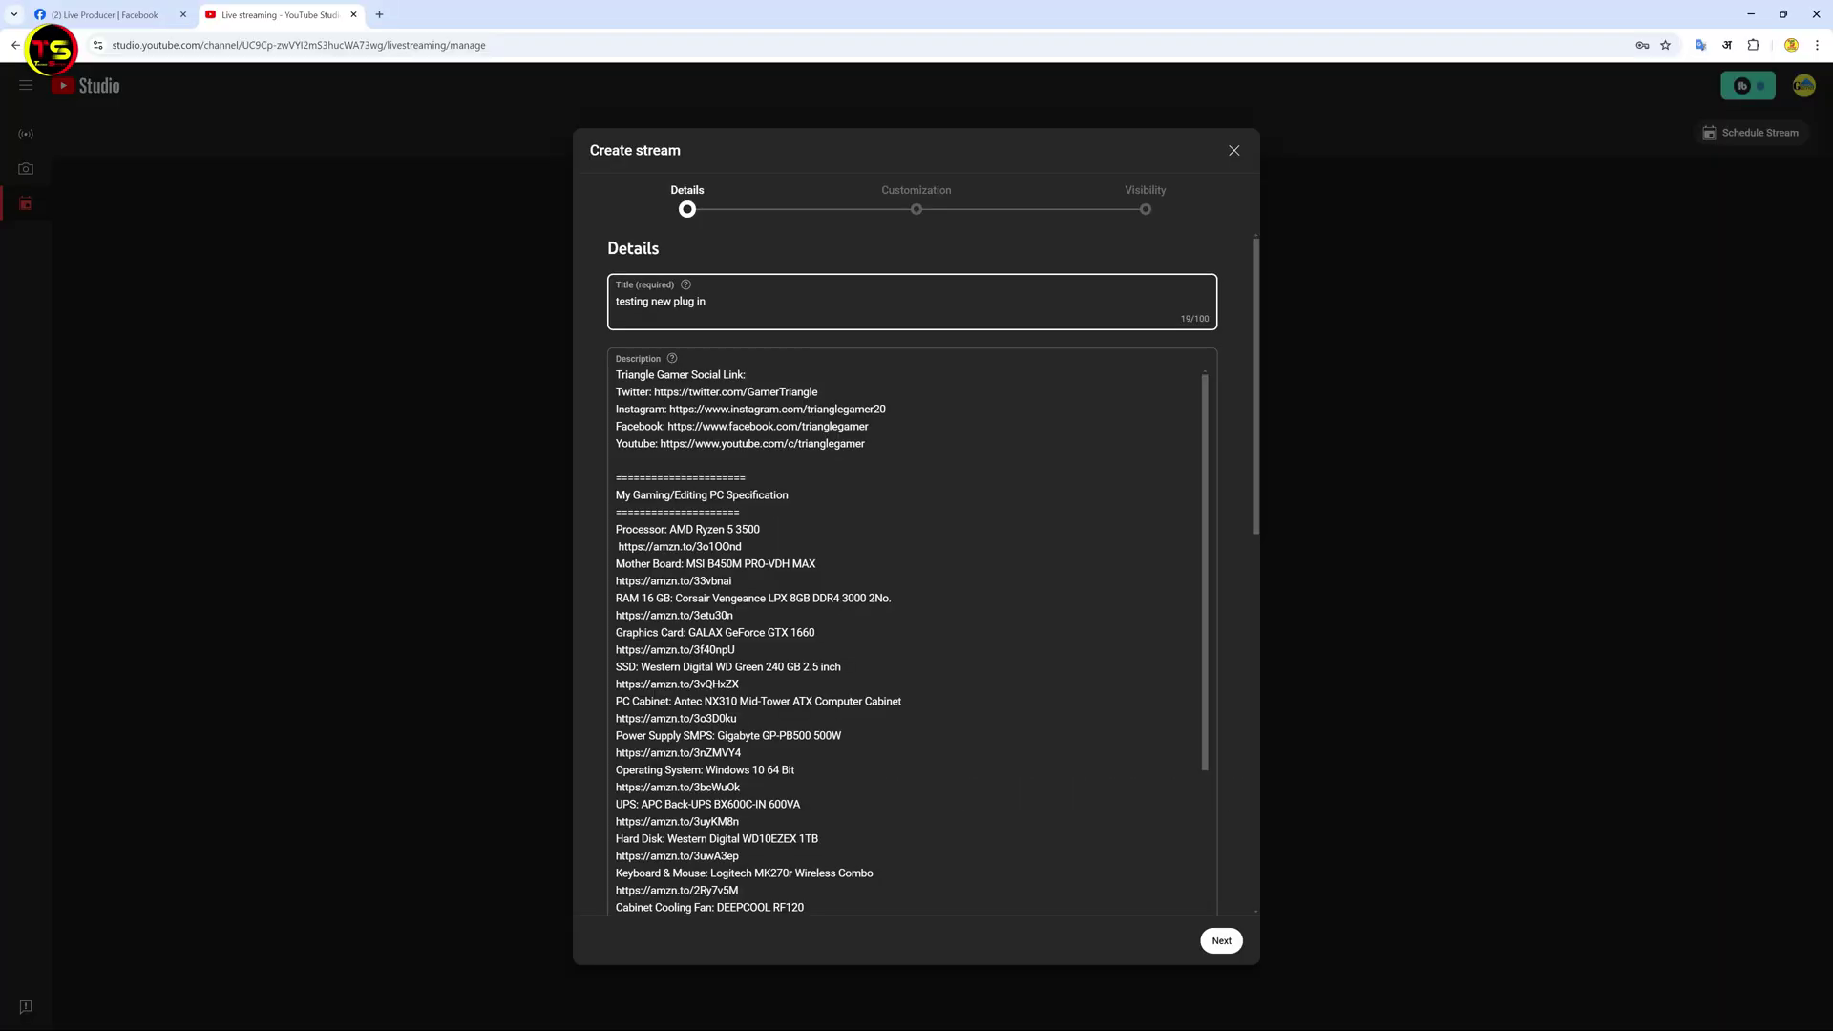
# Step: Upload the "Best Interactive Panel For Online Teaching" image as the thumbnail of the "testing new plug in" stream and accept its remaining details
pyautogui.scroll(-2, 914, 572)
pyautogui.scroll(-8, 914, 573)
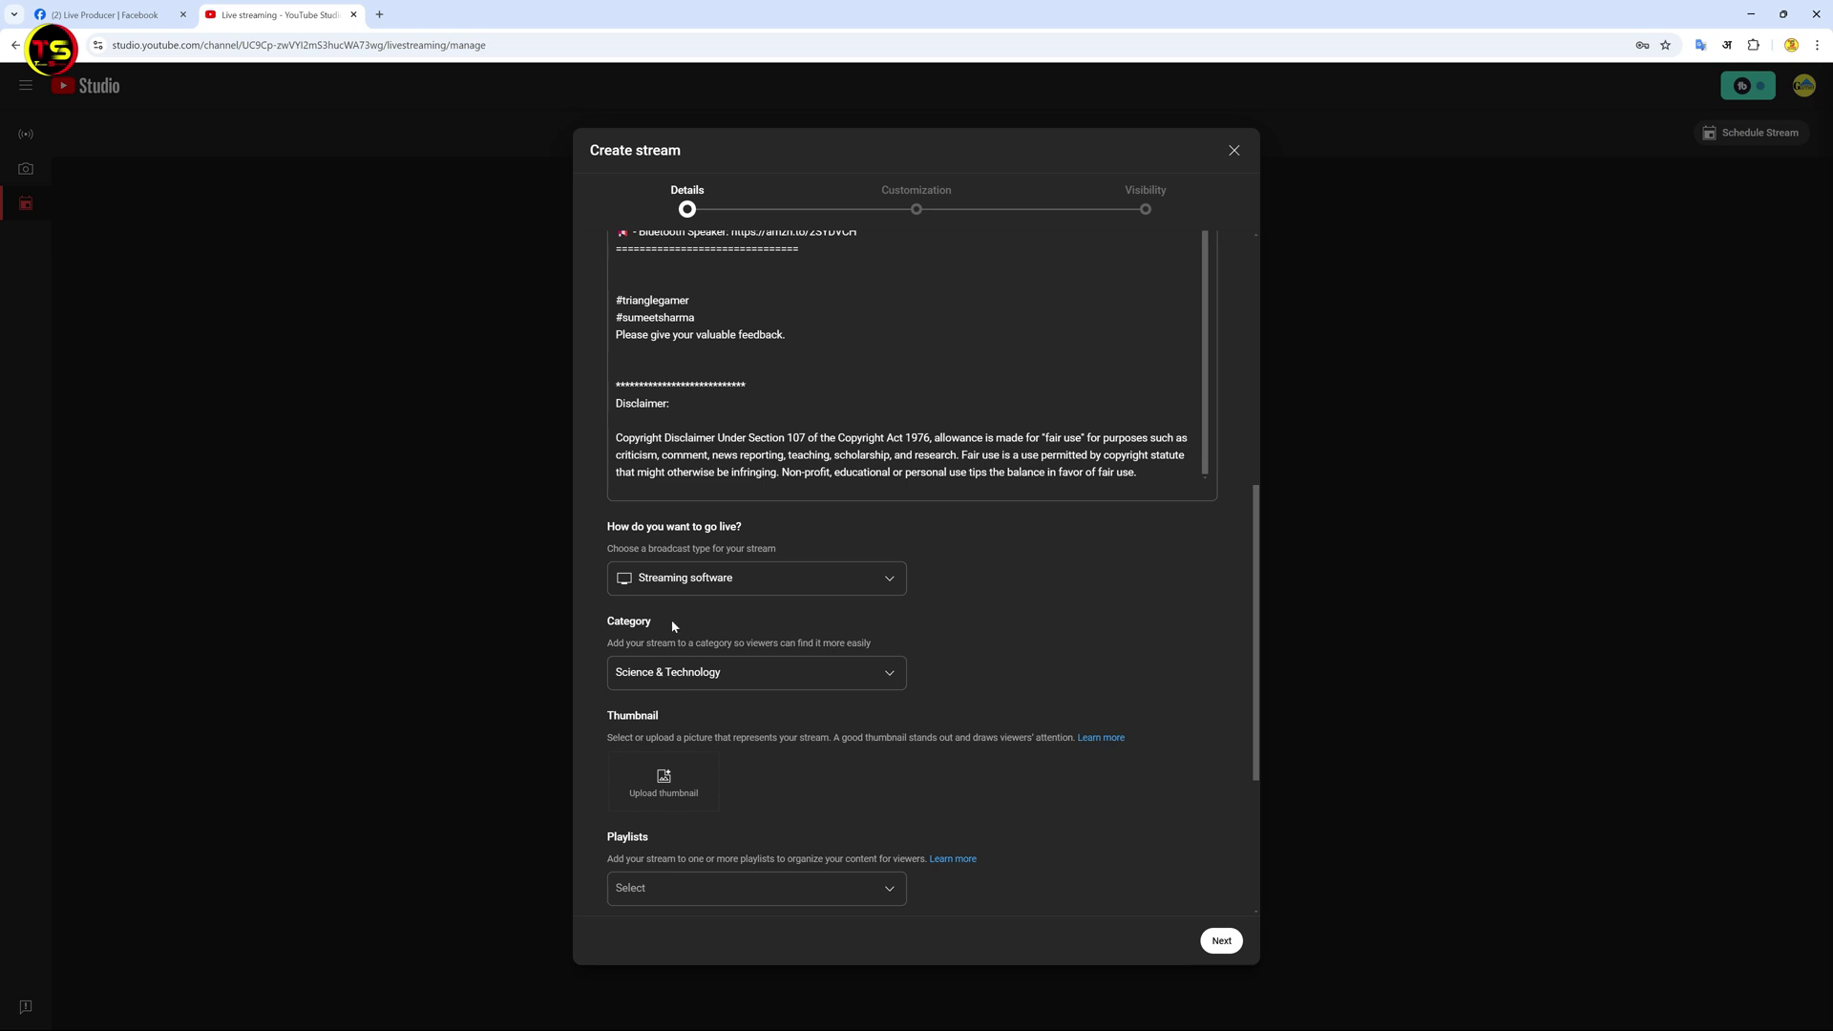
pyautogui.scroll(-2, 1074, 573)
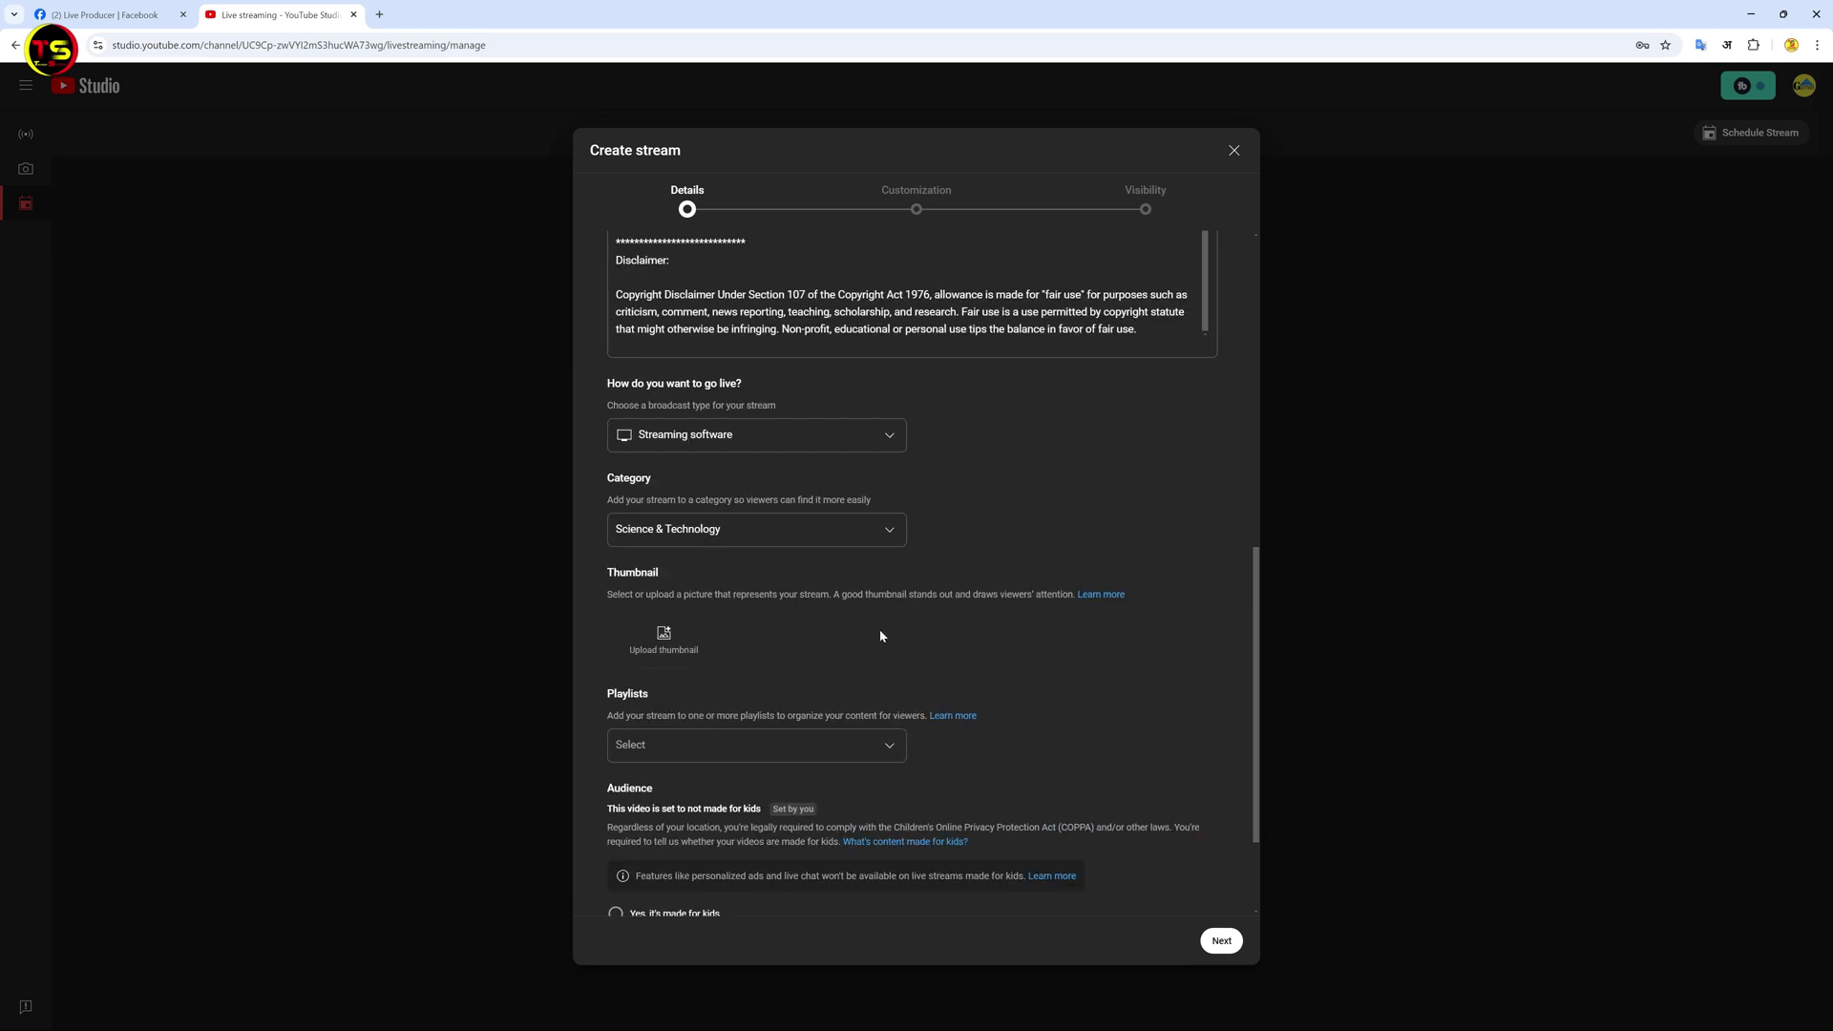
pyautogui.scroll(-1, 764, 620)
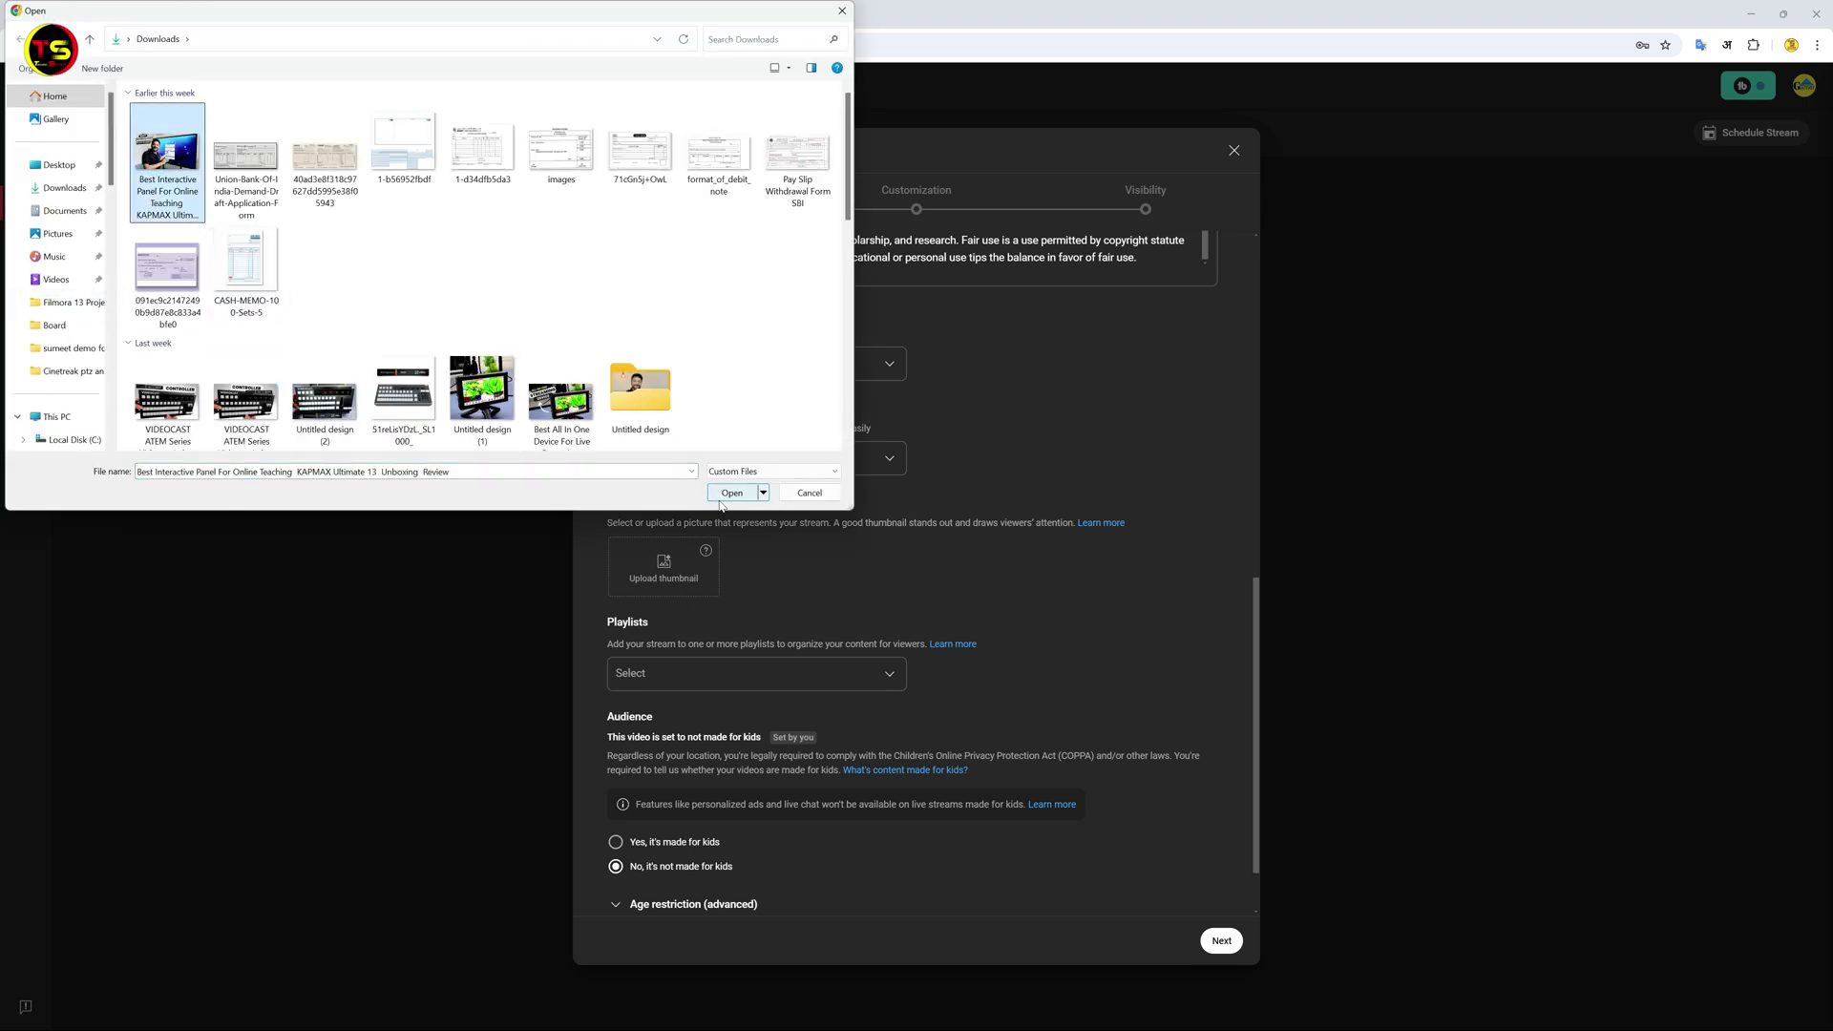
pyautogui.click(726, 495)
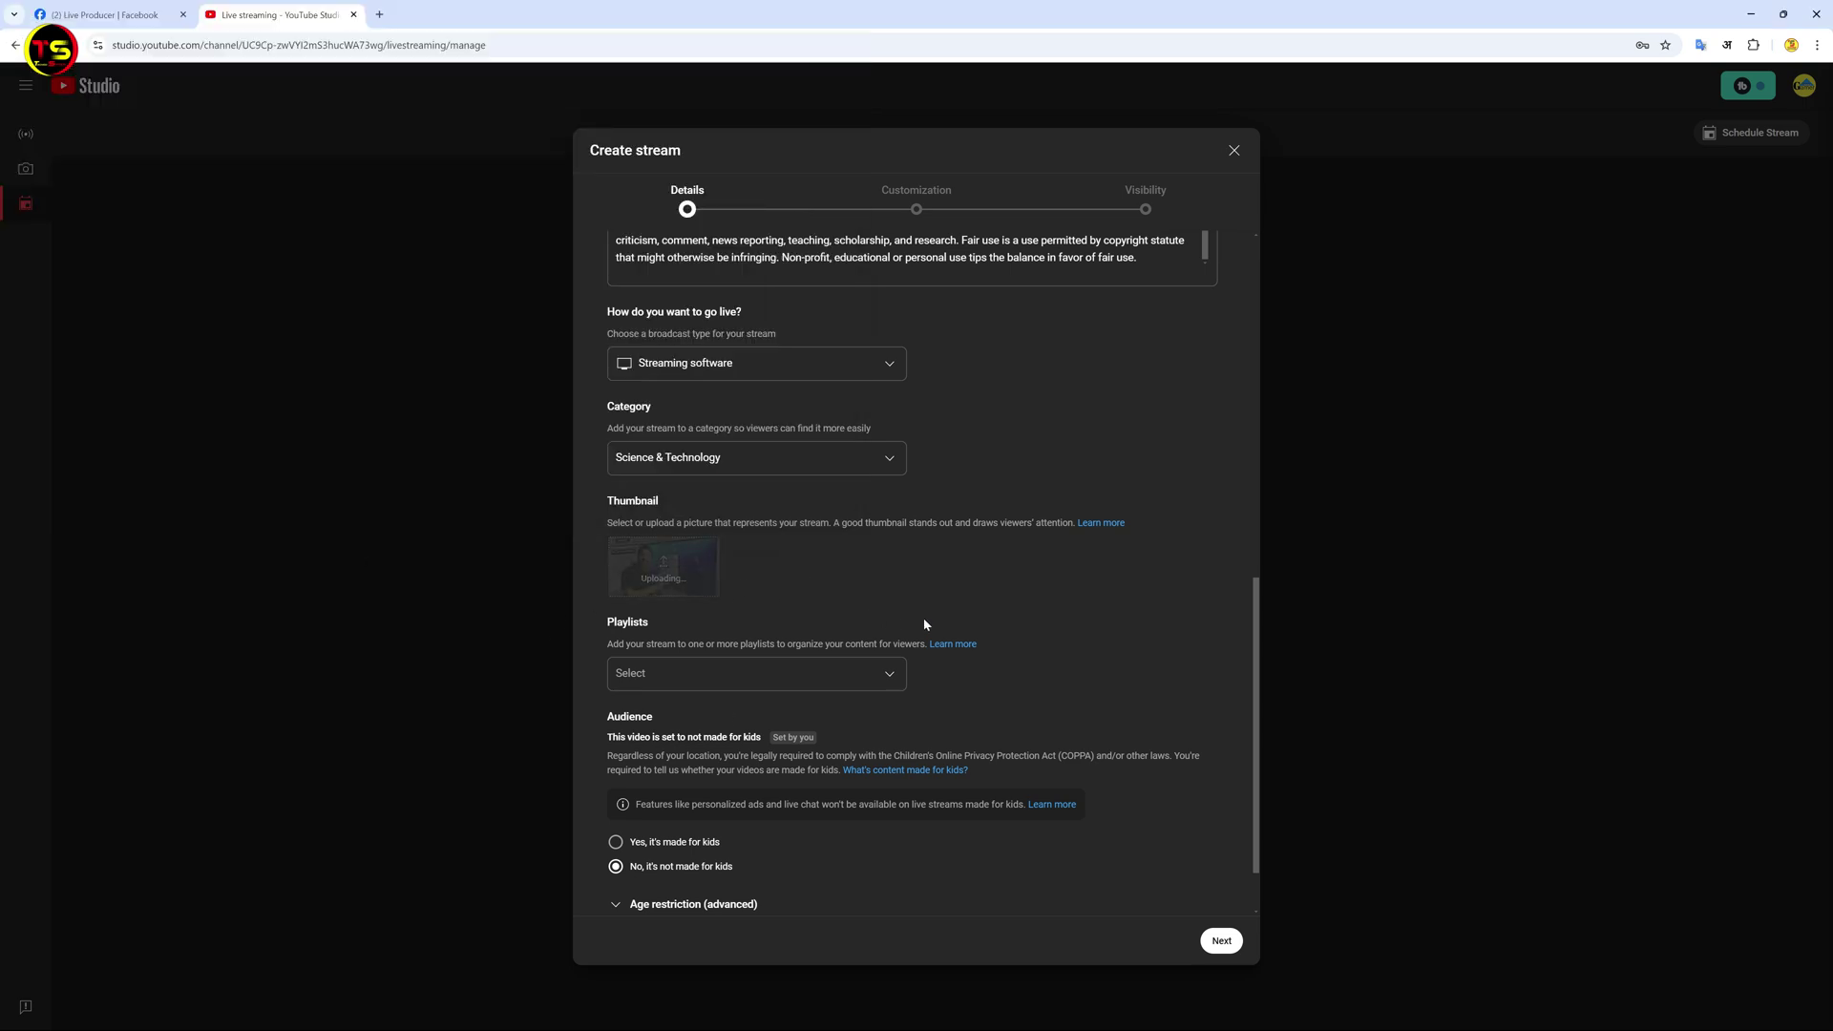
pyautogui.scroll(-1, 924, 621)
pyautogui.scroll(-10, 821, 668)
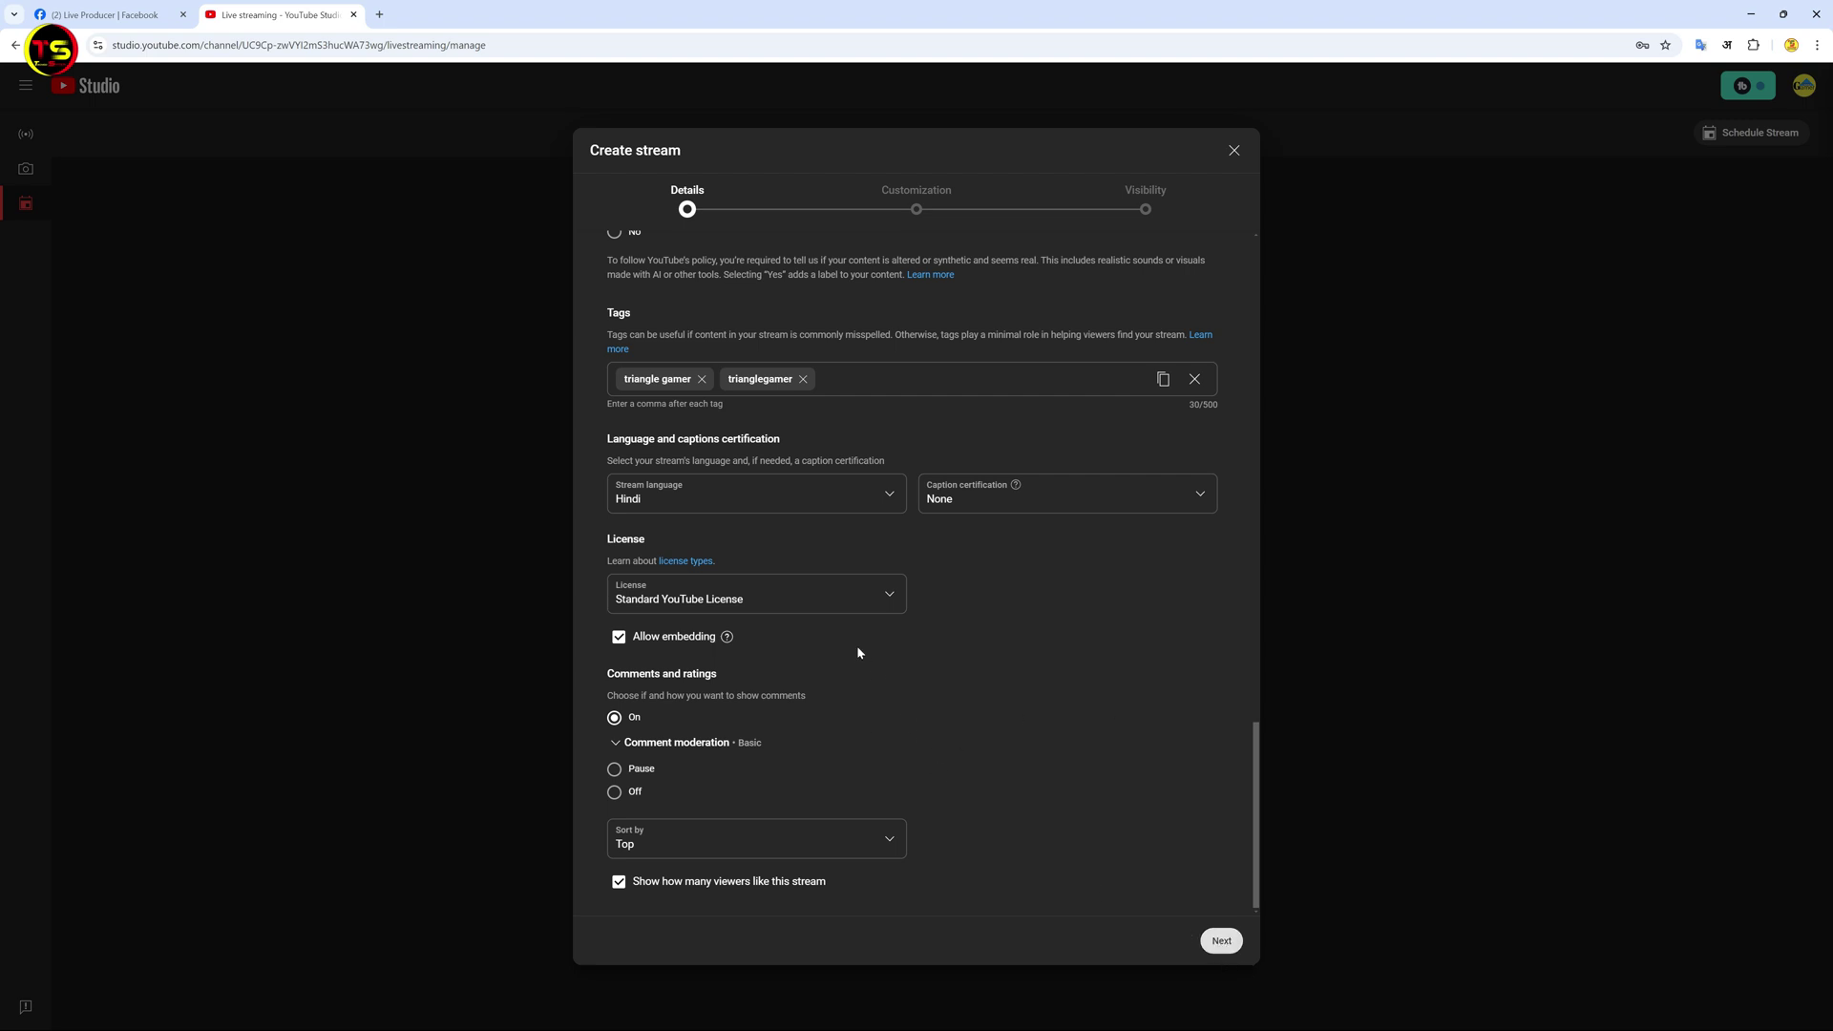
pyautogui.click(1223, 942)
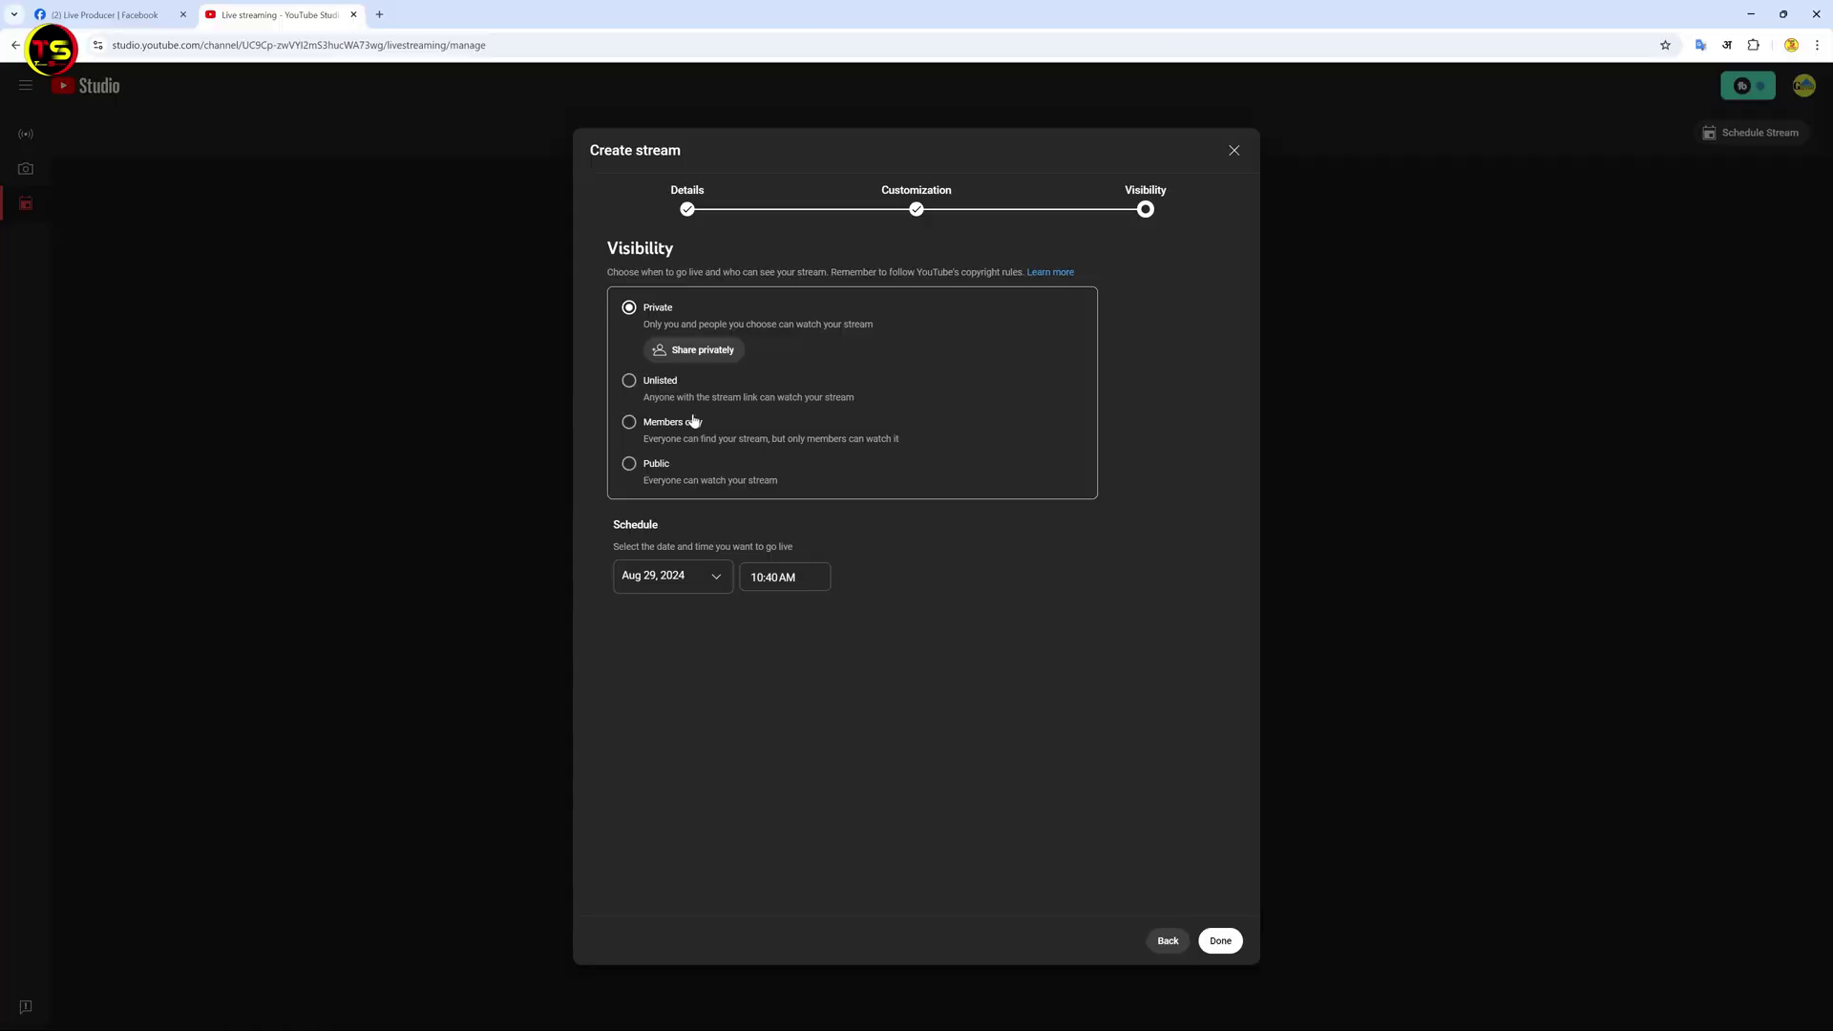
# Step: Create the YouTube stream with Unlisted visibility and copy its default stream key
pyautogui.click(628, 380)
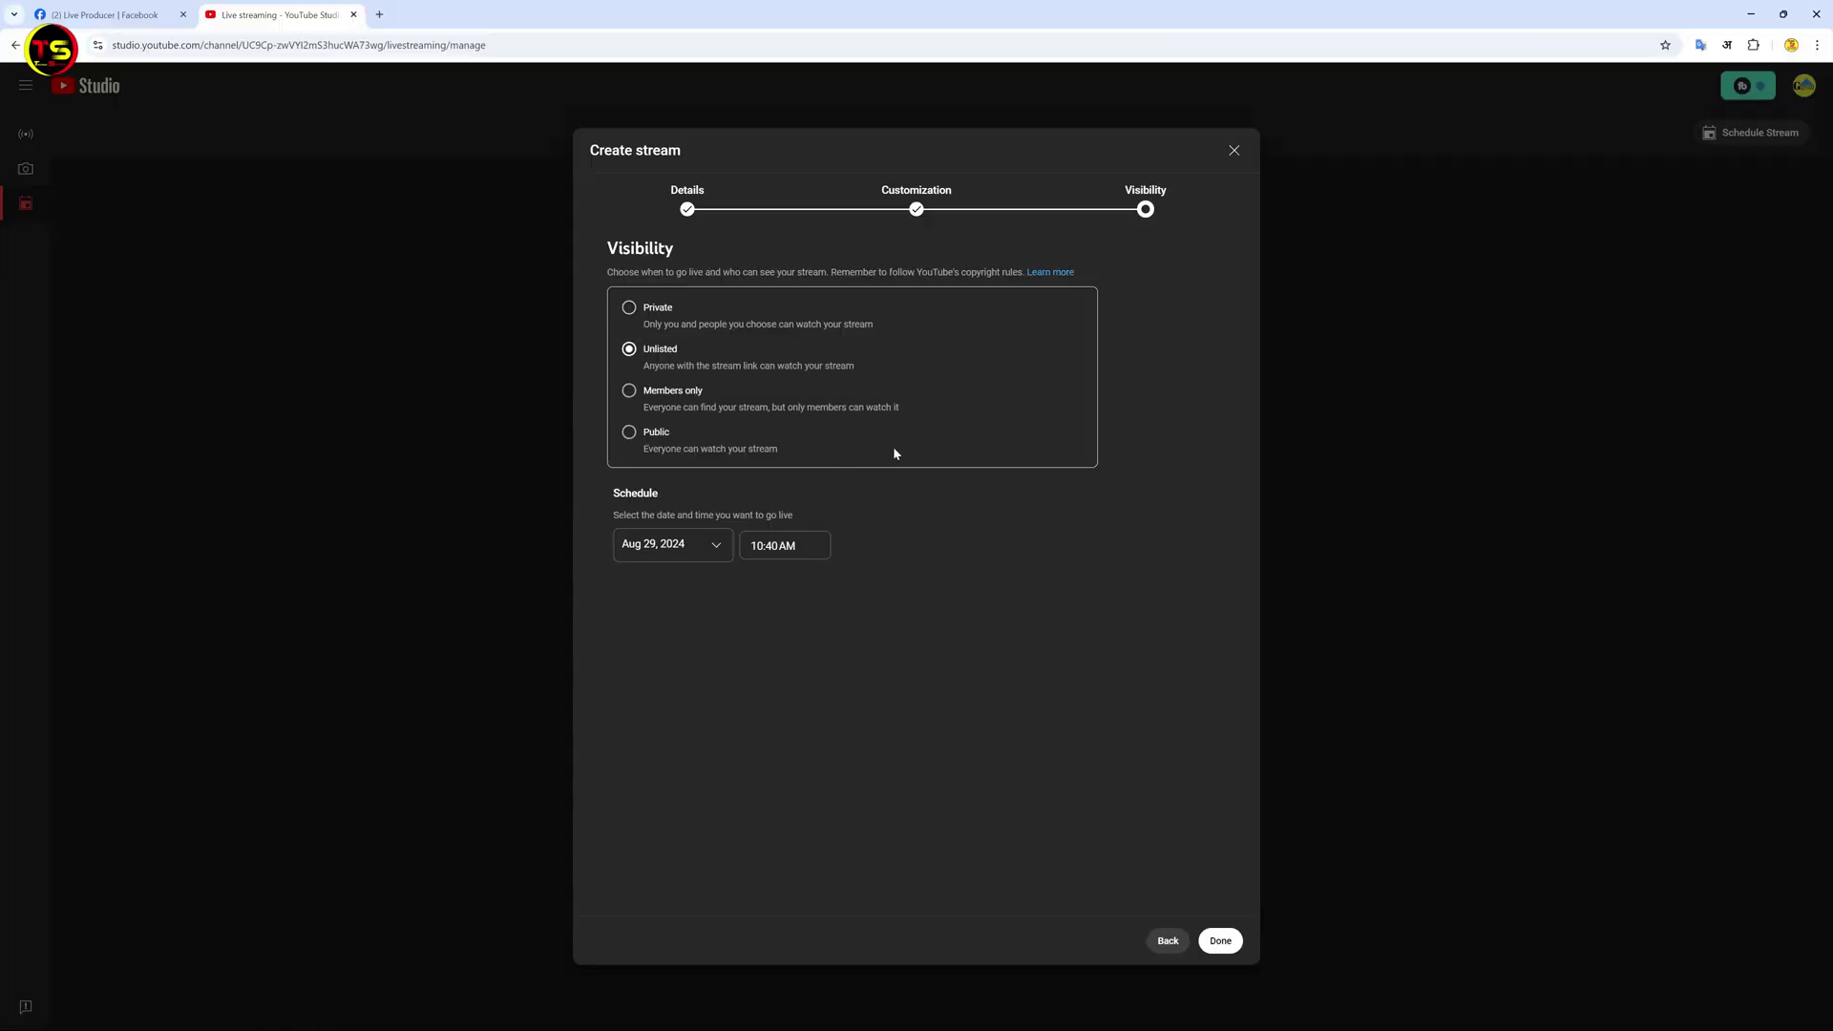
pyautogui.click(1221, 943)
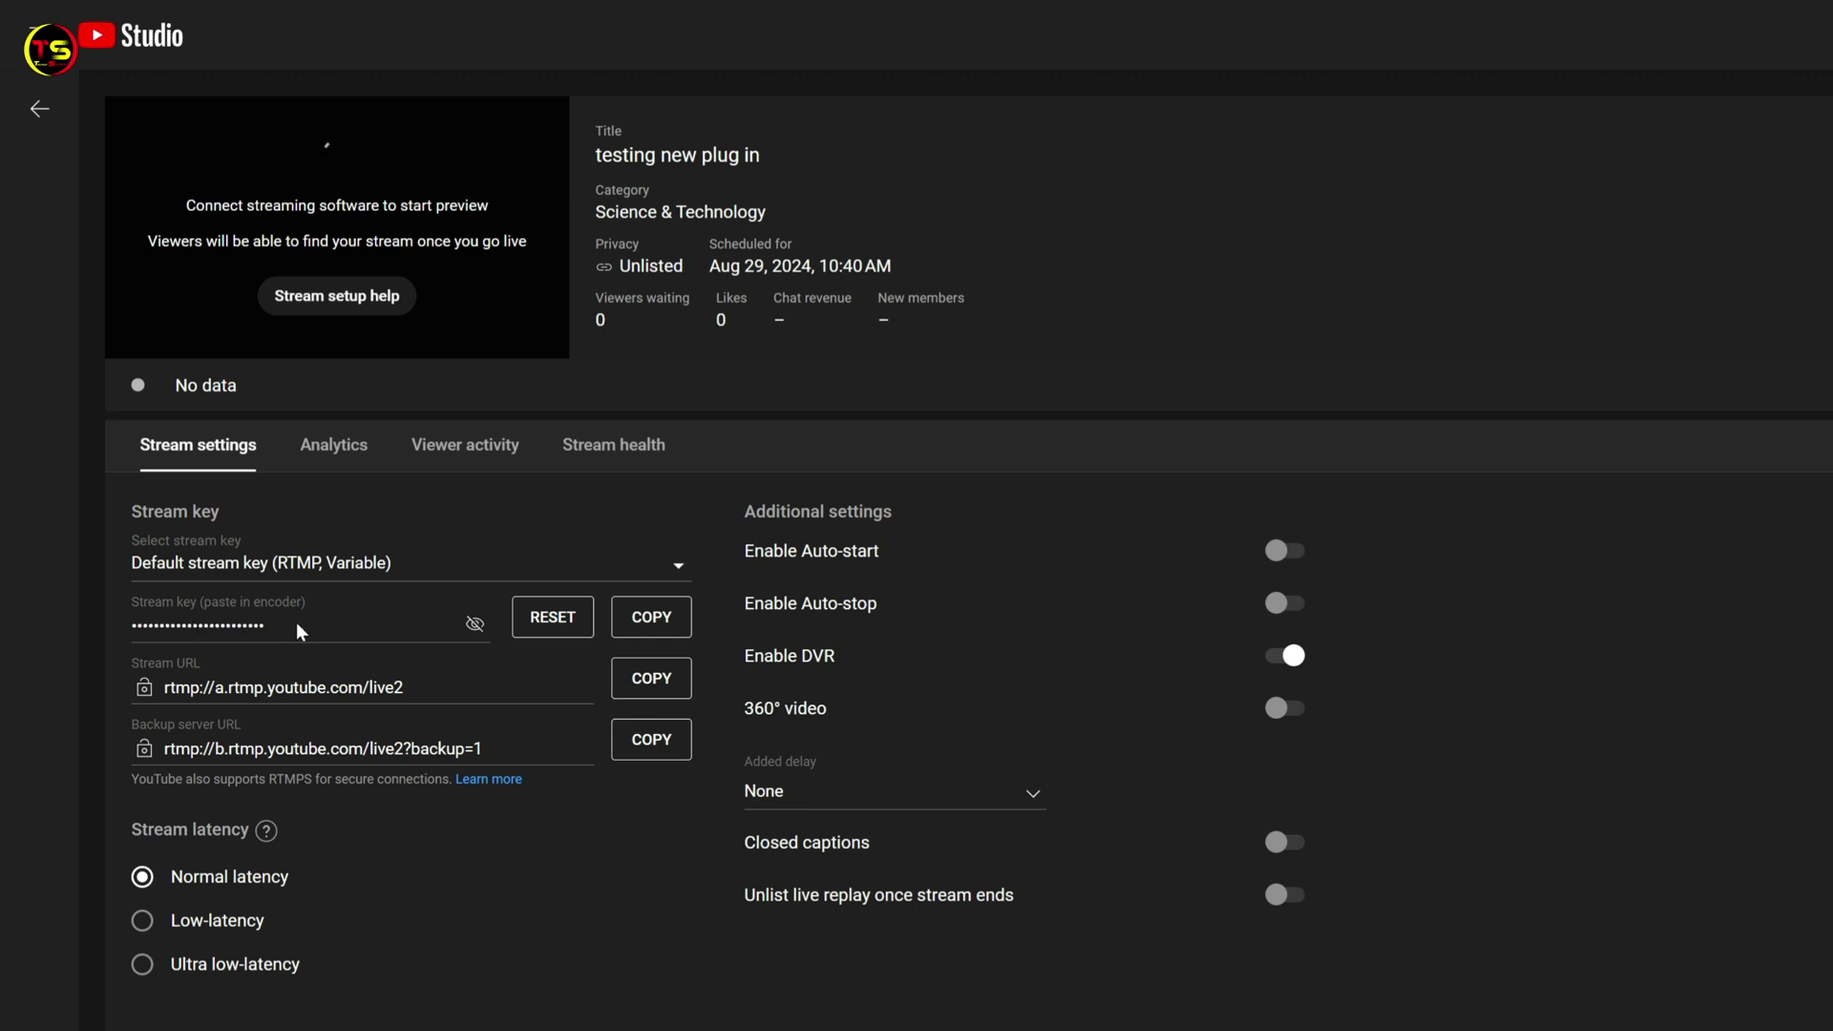
pyautogui.click(653, 623)
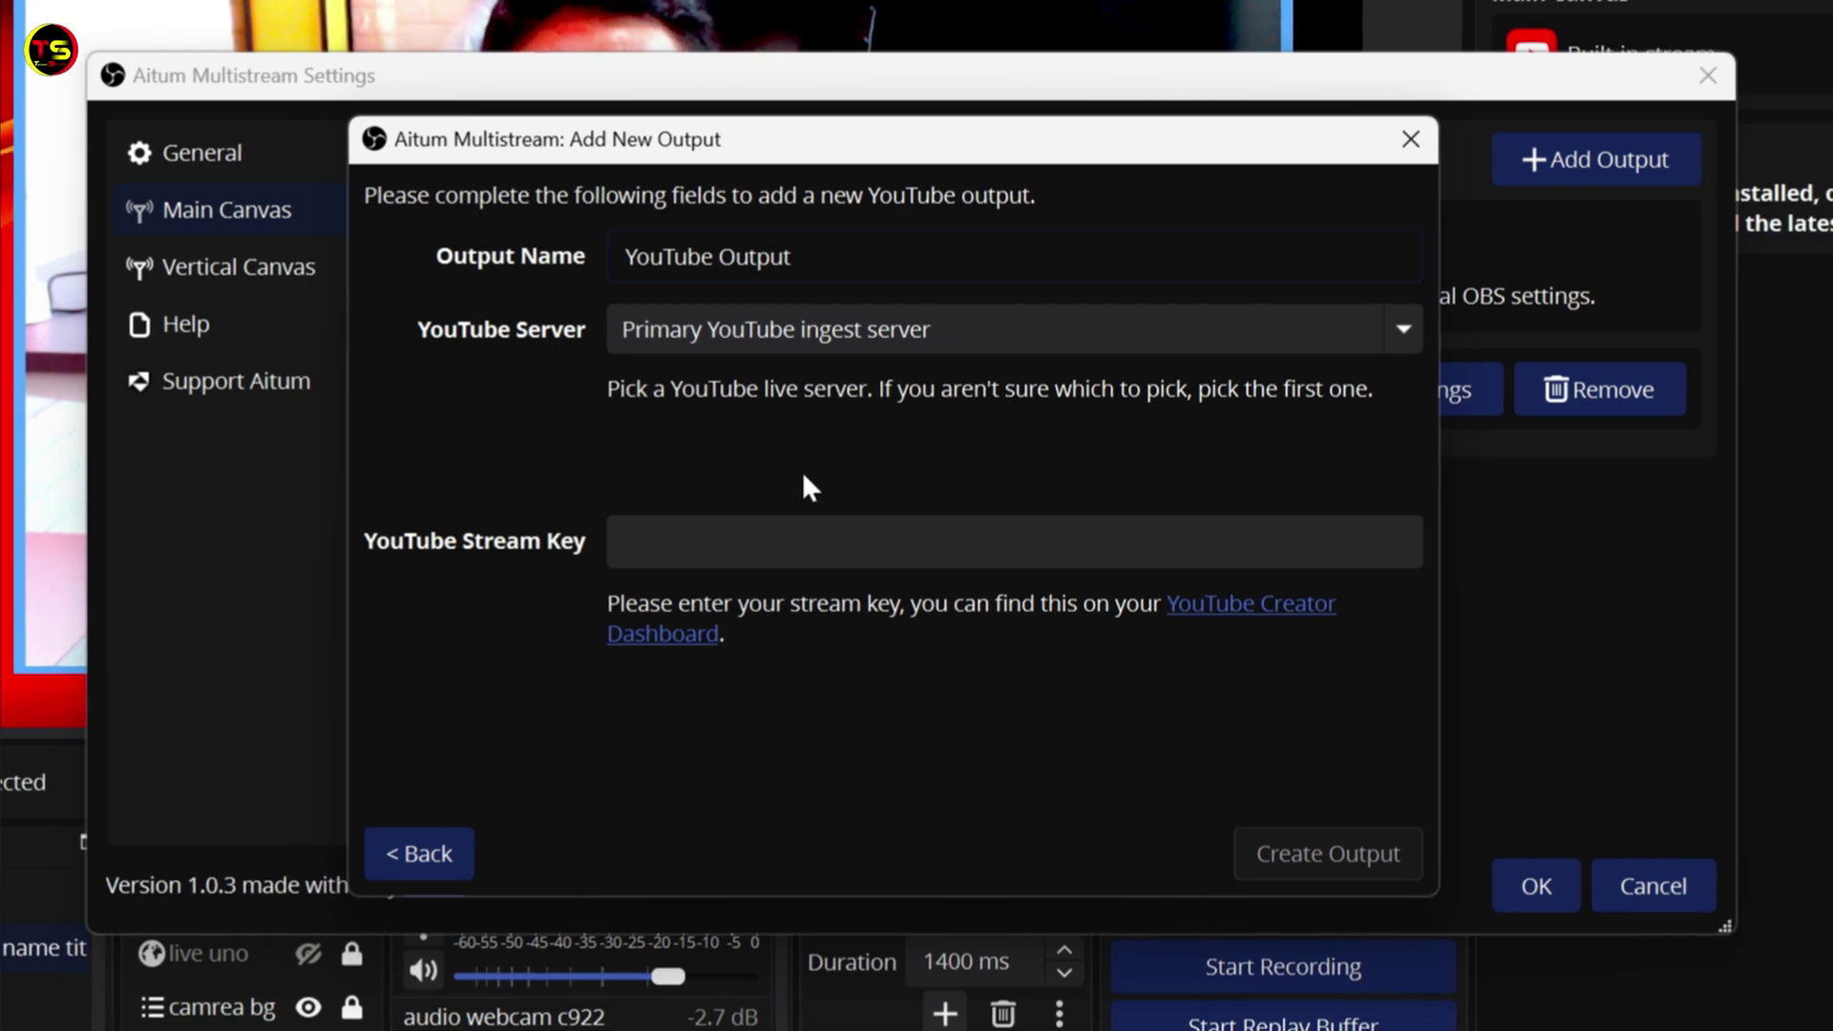
# Step: Paste the YouTube stream key into the new output's settings and create the YouTube Output on the primary ingest server
pyautogui.click(691, 541)
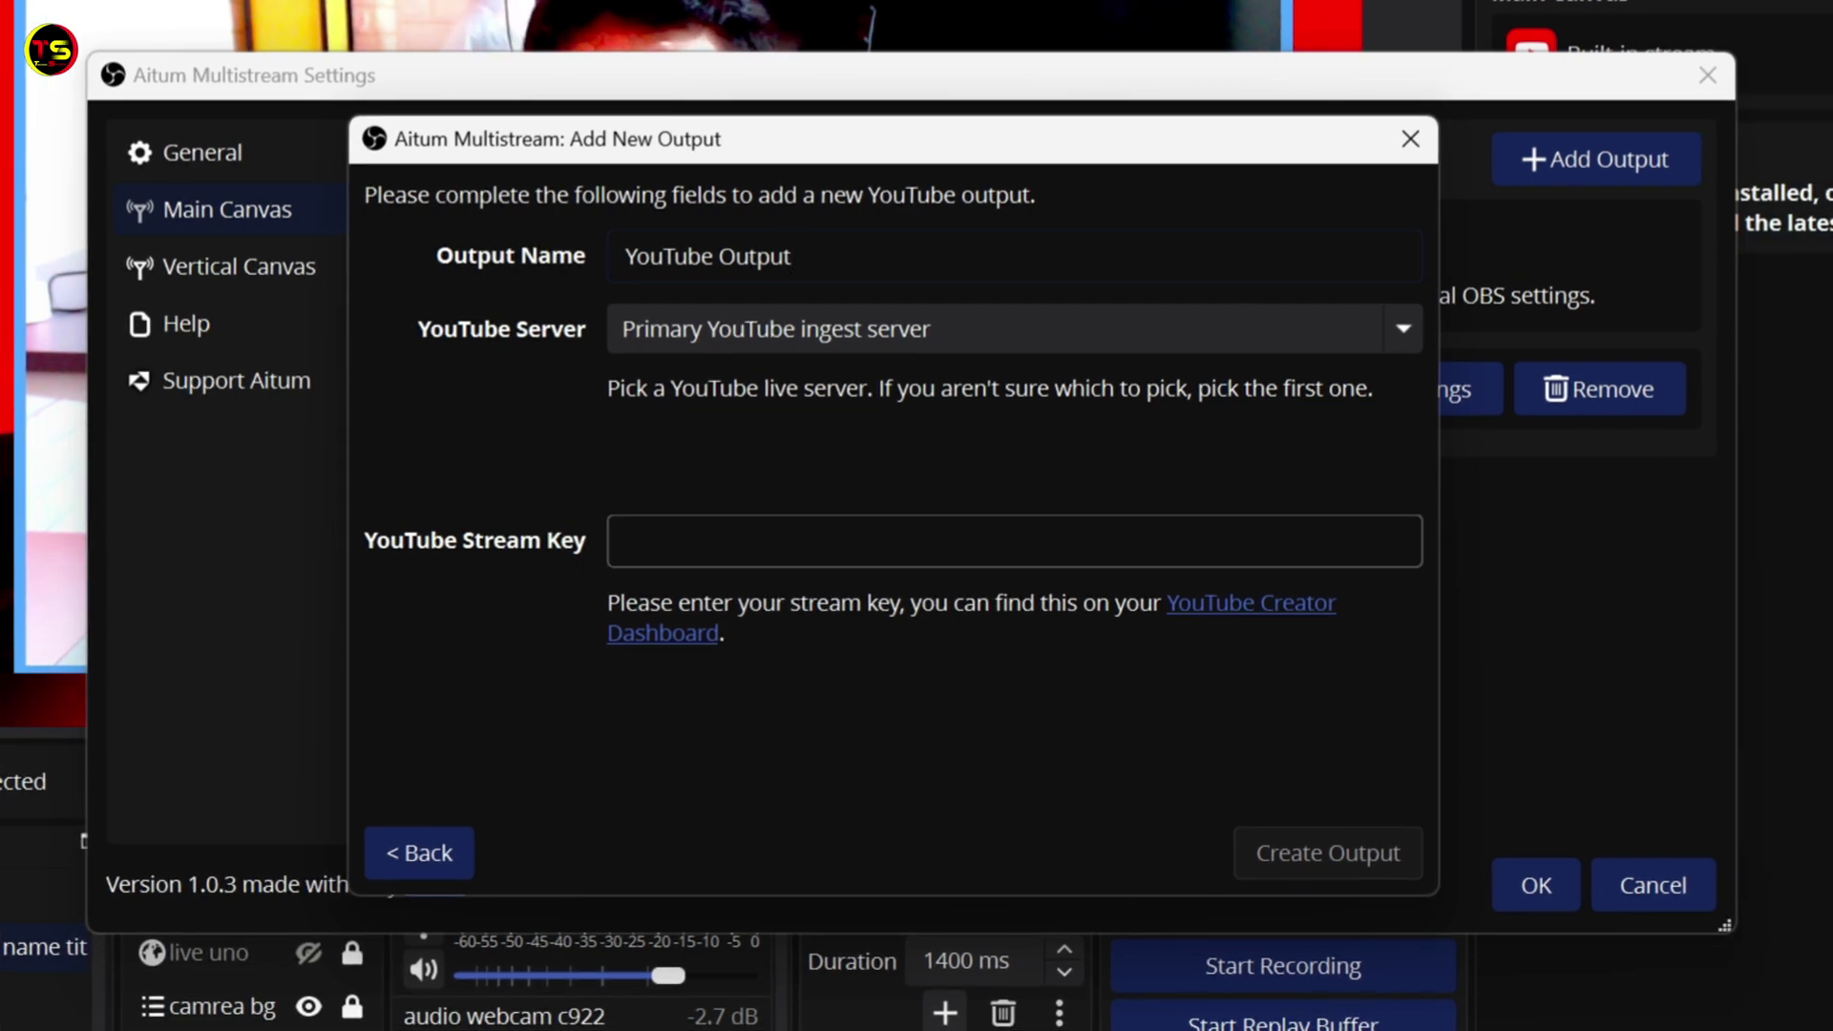
pyautogui.rightClick(622, 542)
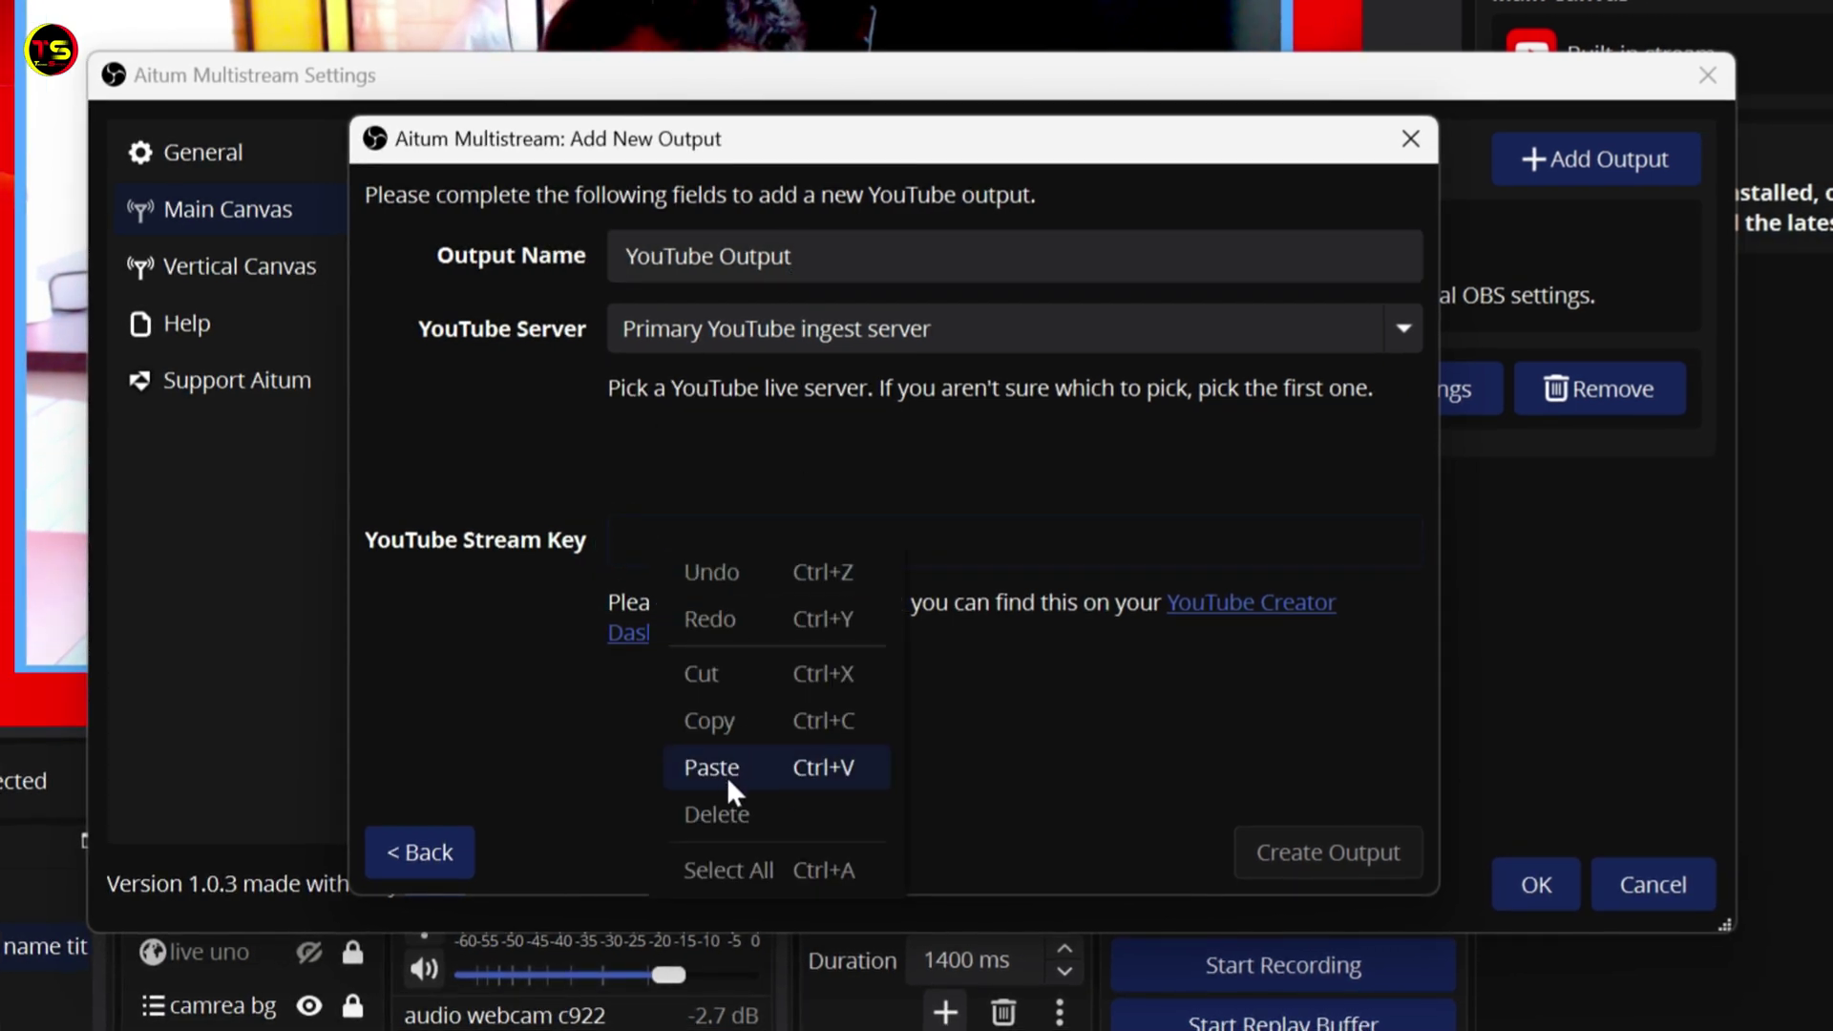
pyautogui.click(729, 773)
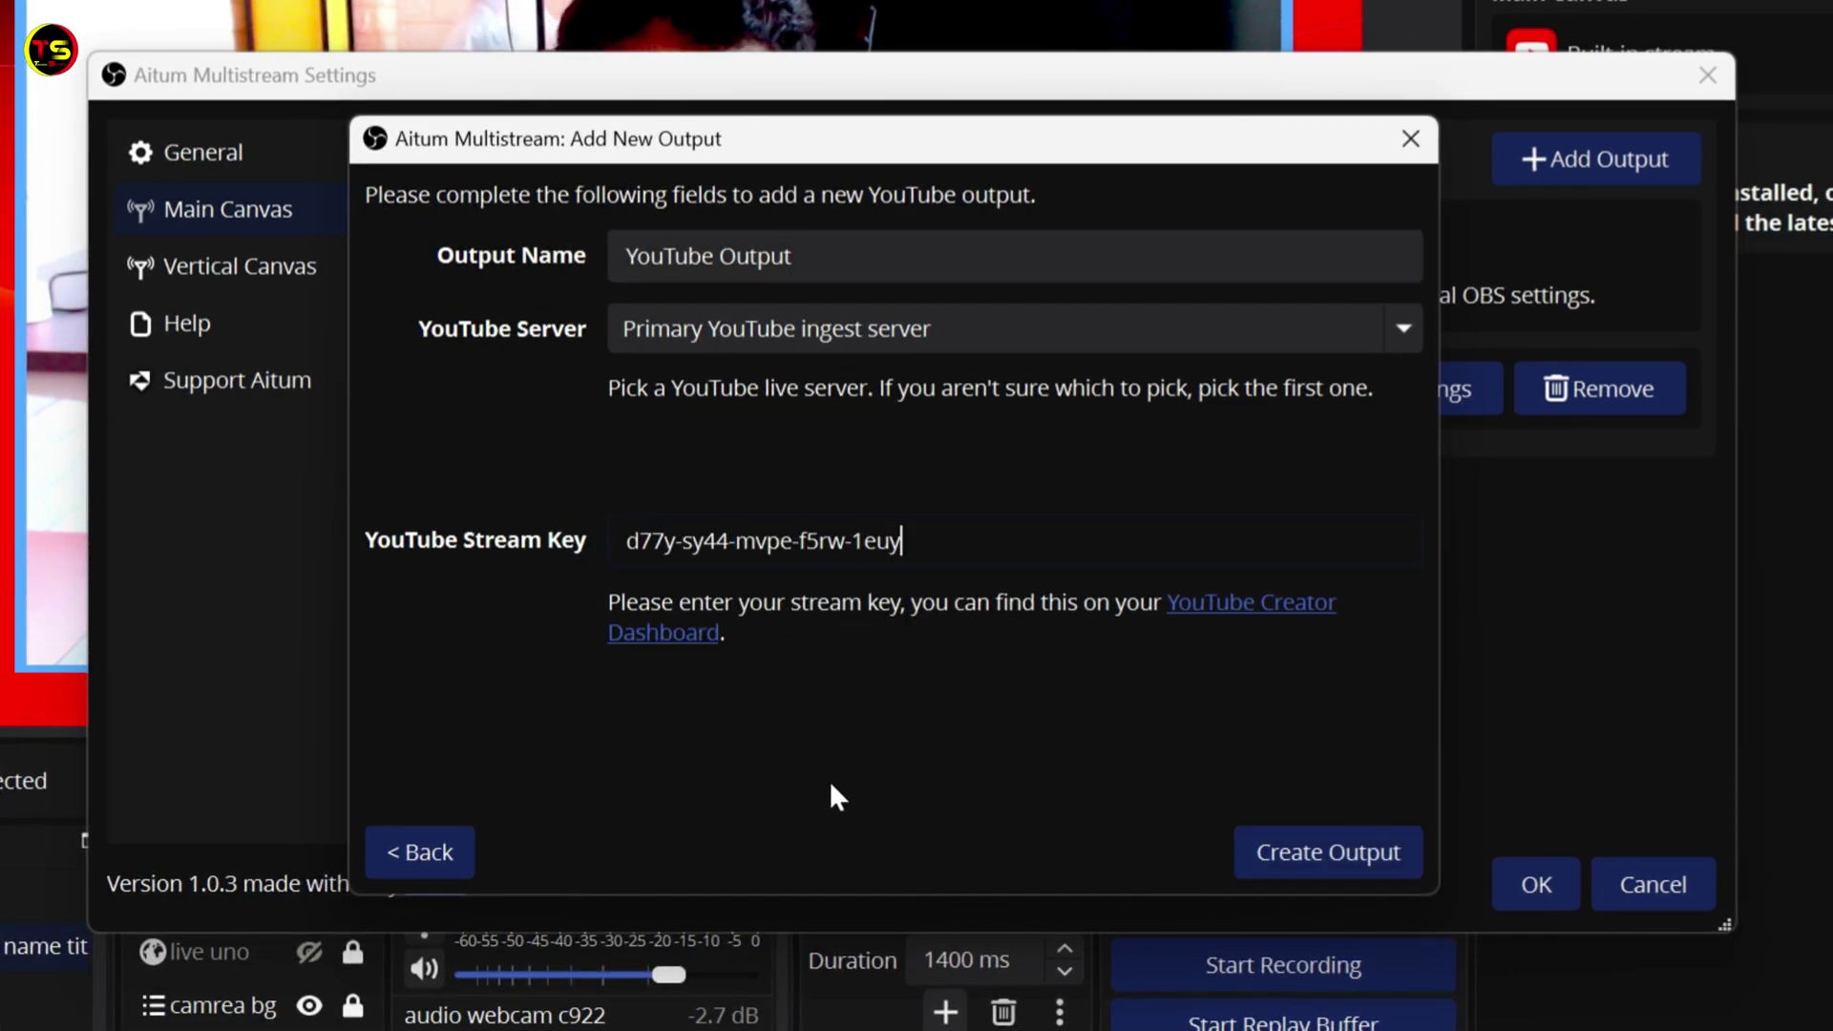
pyautogui.click(1317, 853)
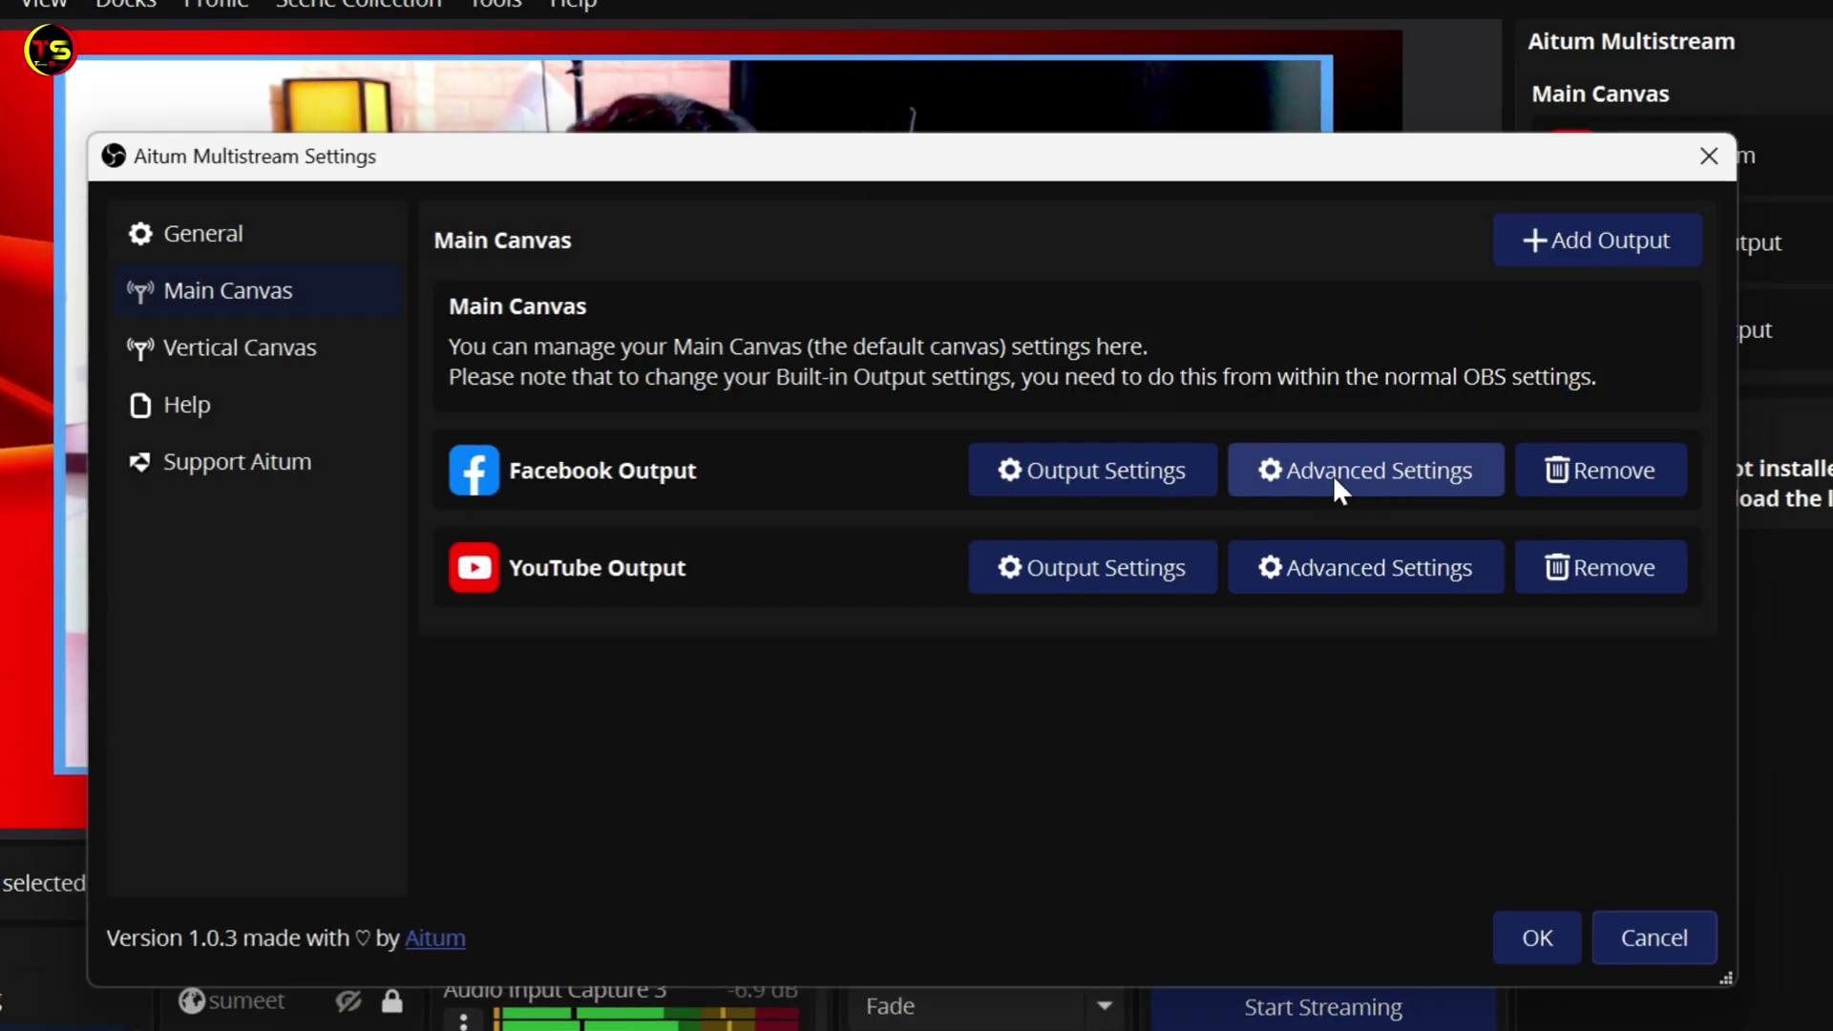
# Step: Set the Facebook Output's advanced video encoder to NVIDIA NVENC H.264 and its frame rate to 30 FPS
pyautogui.click(1332, 474)
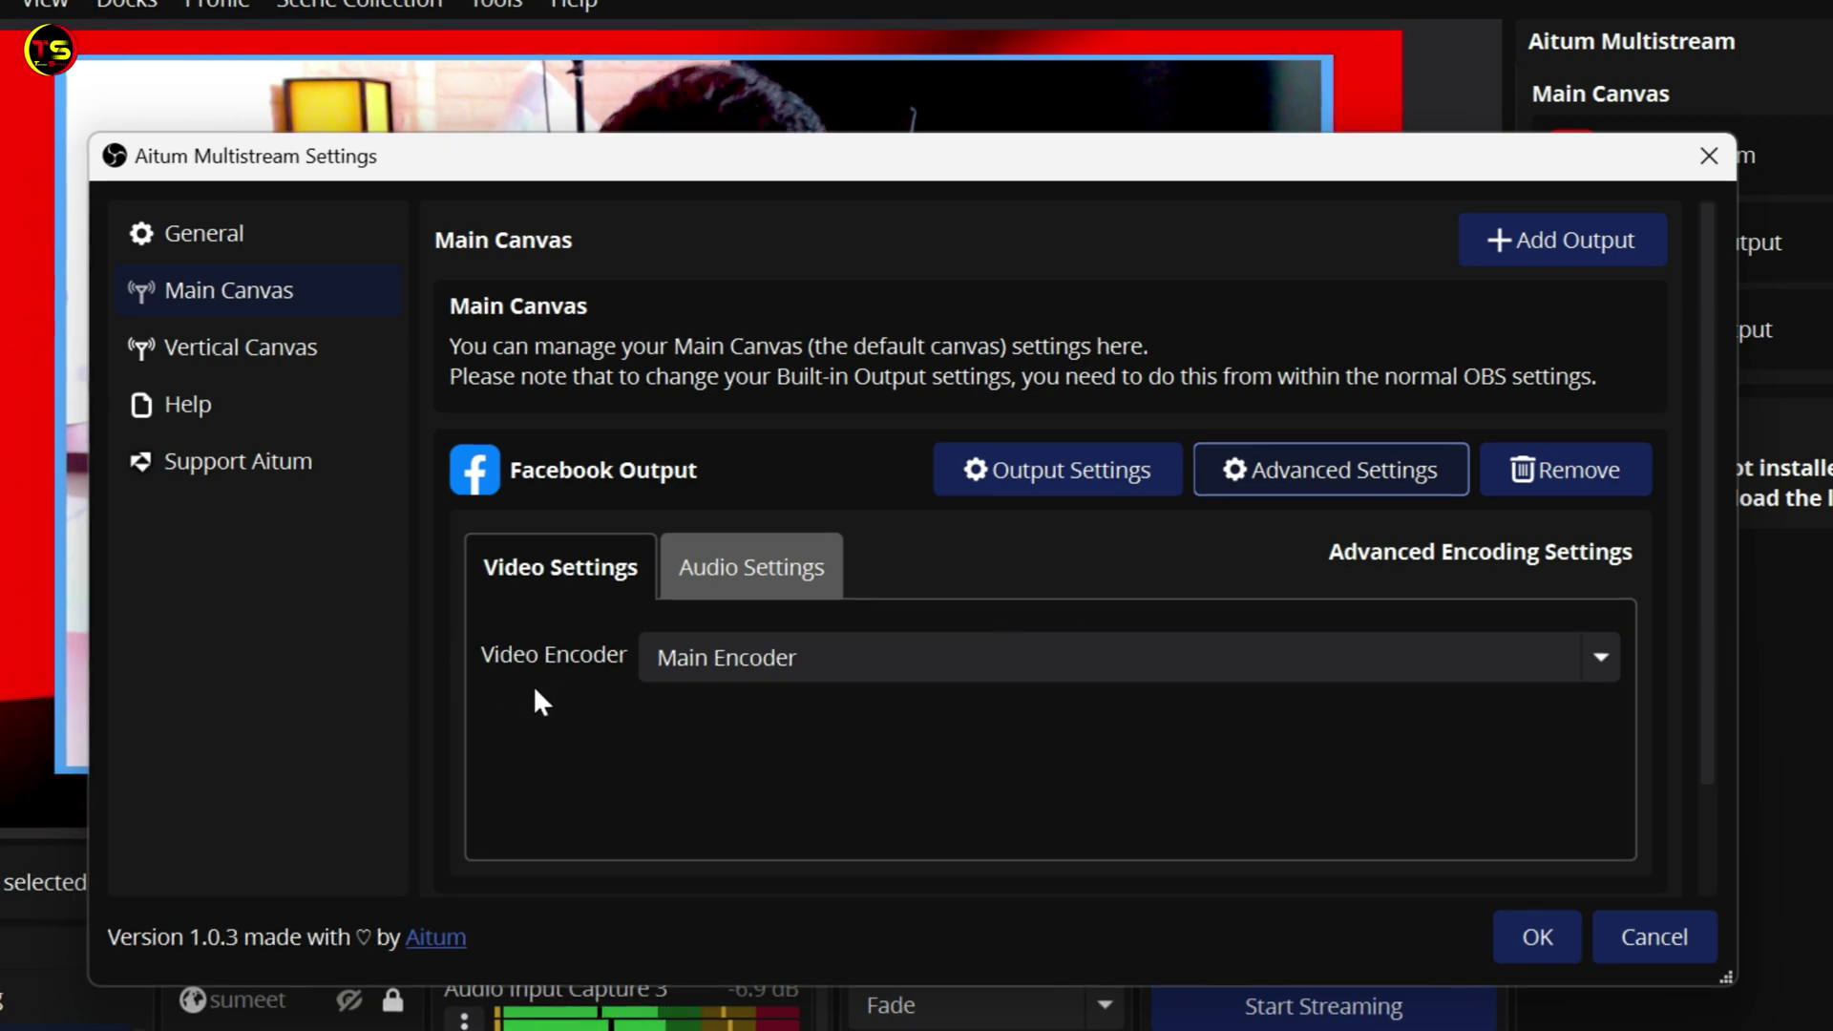
pyautogui.click(1601, 671)
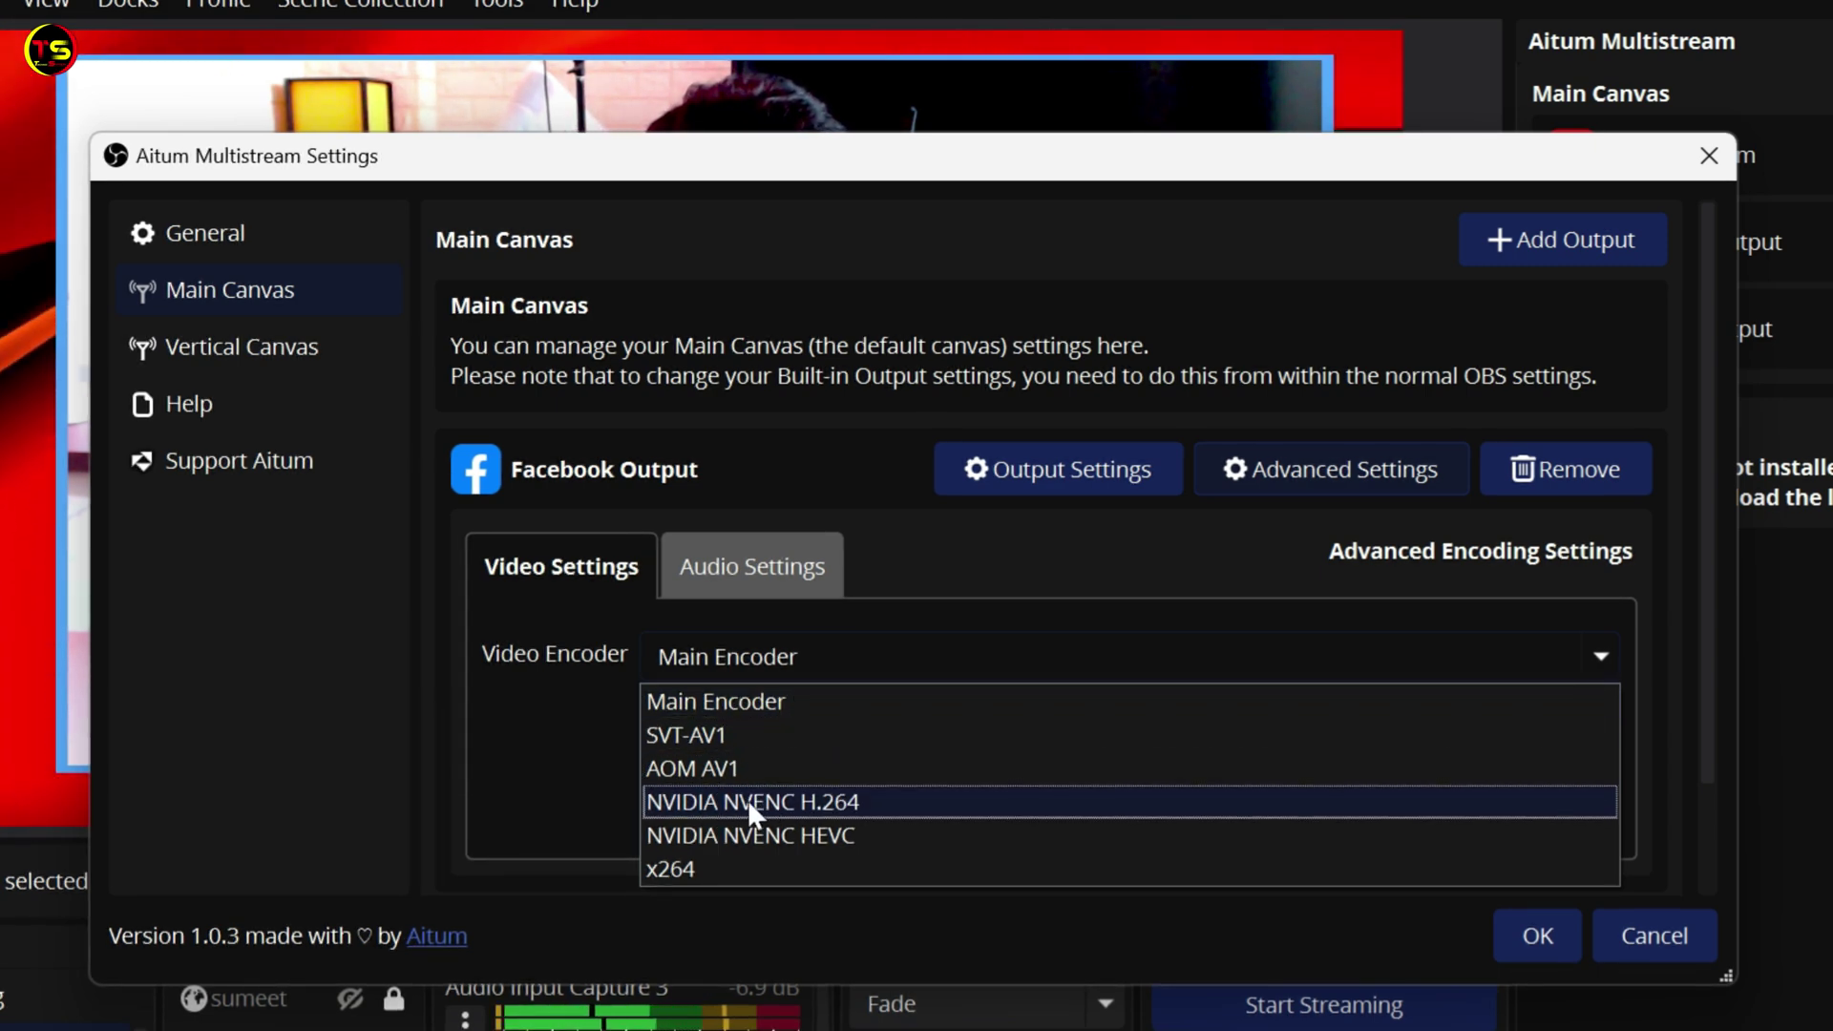
pyautogui.click(862, 802)
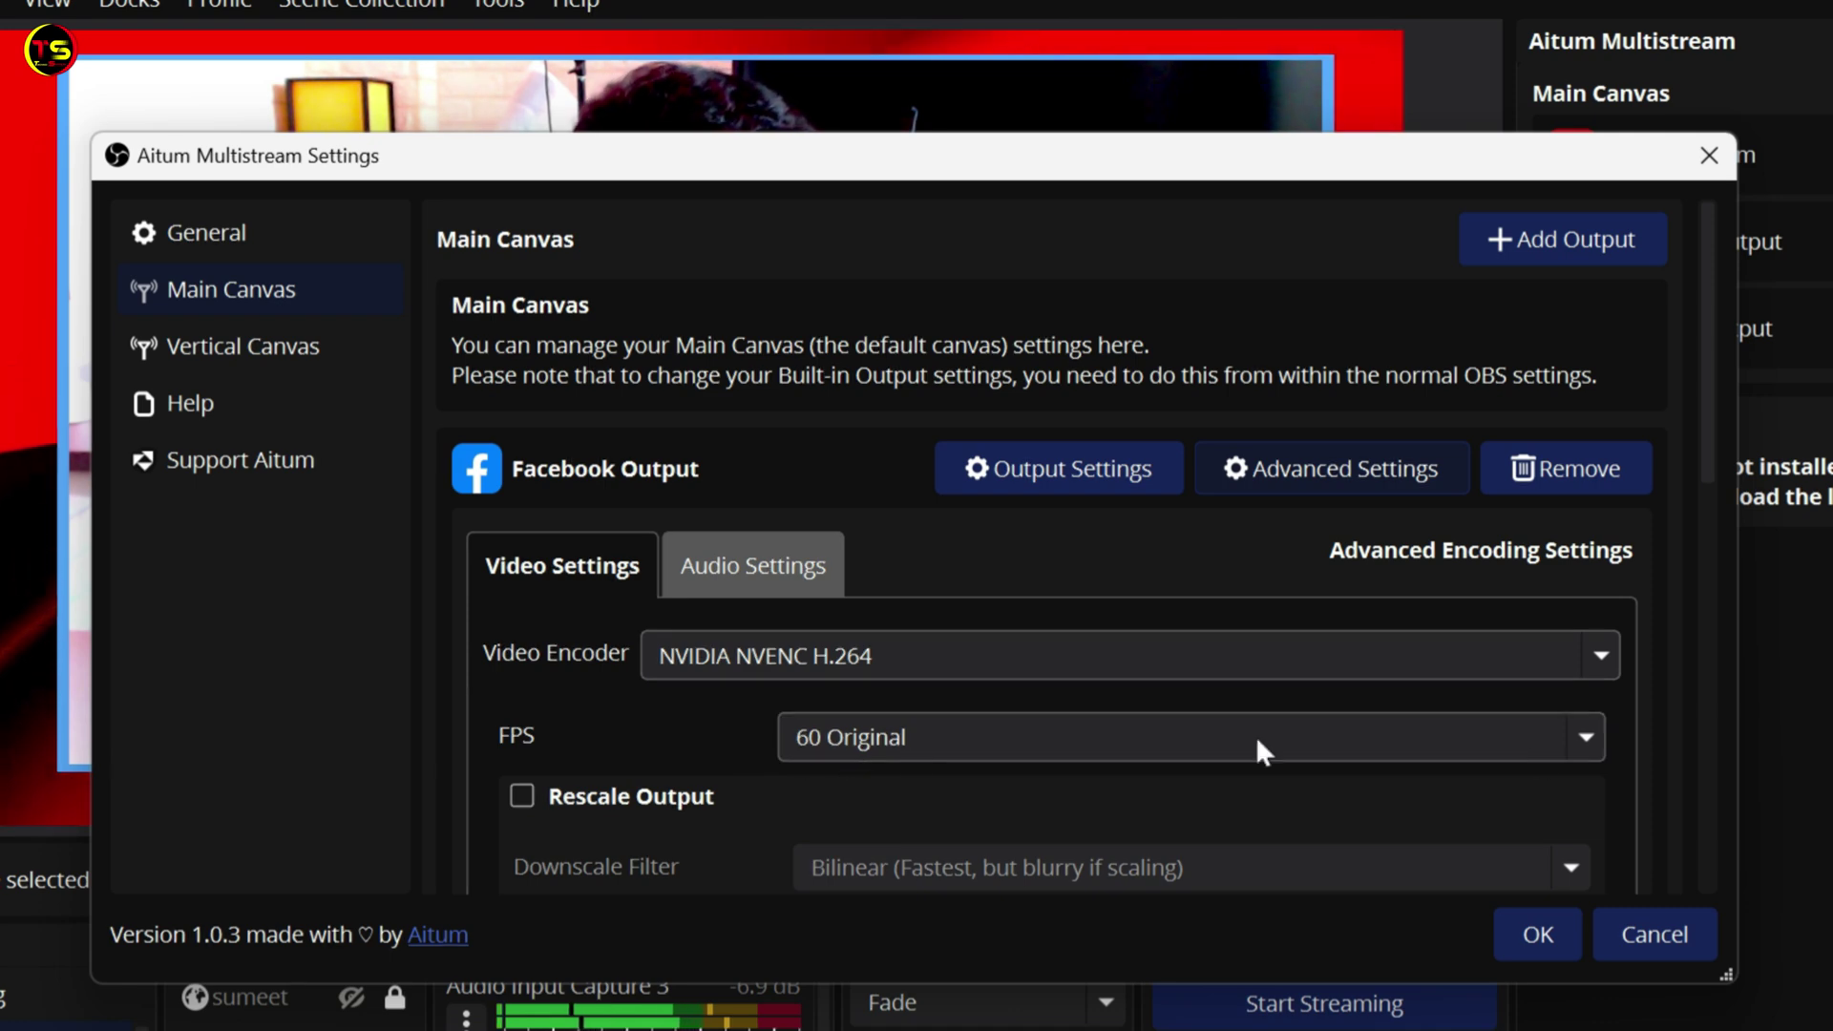
pyautogui.click(1585, 741)
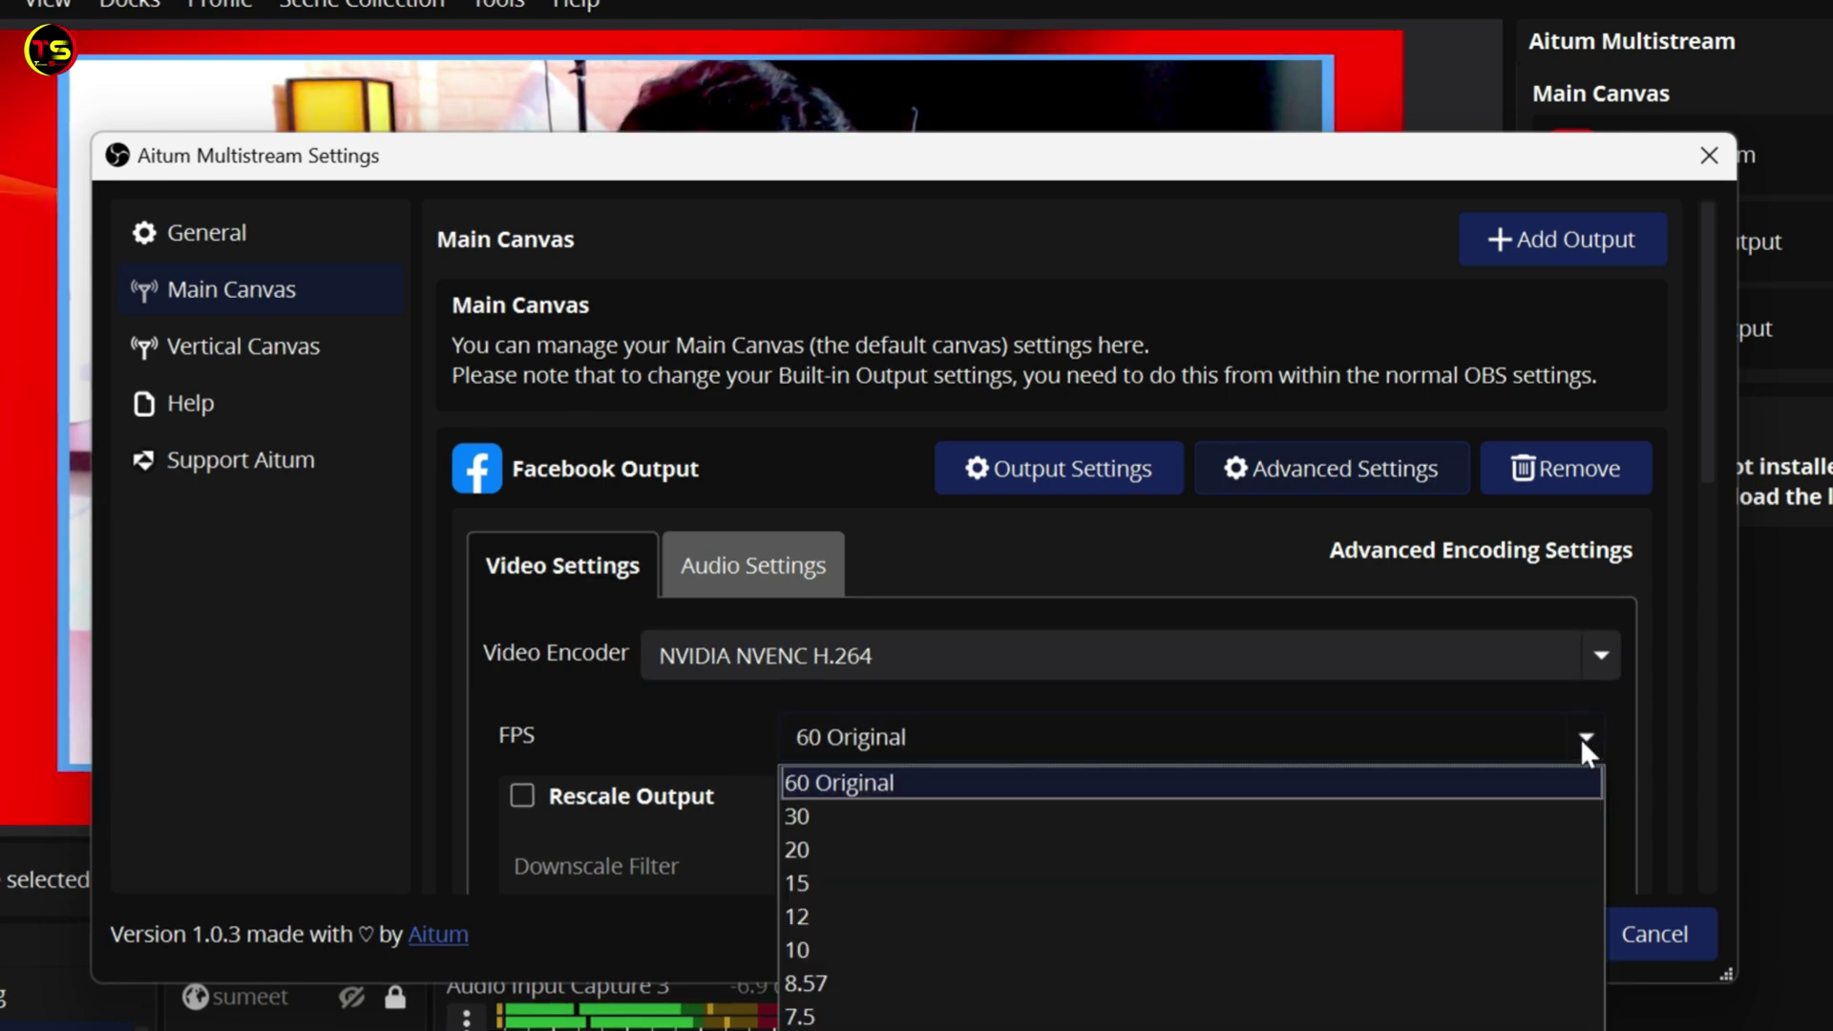
pyautogui.click(800, 811)
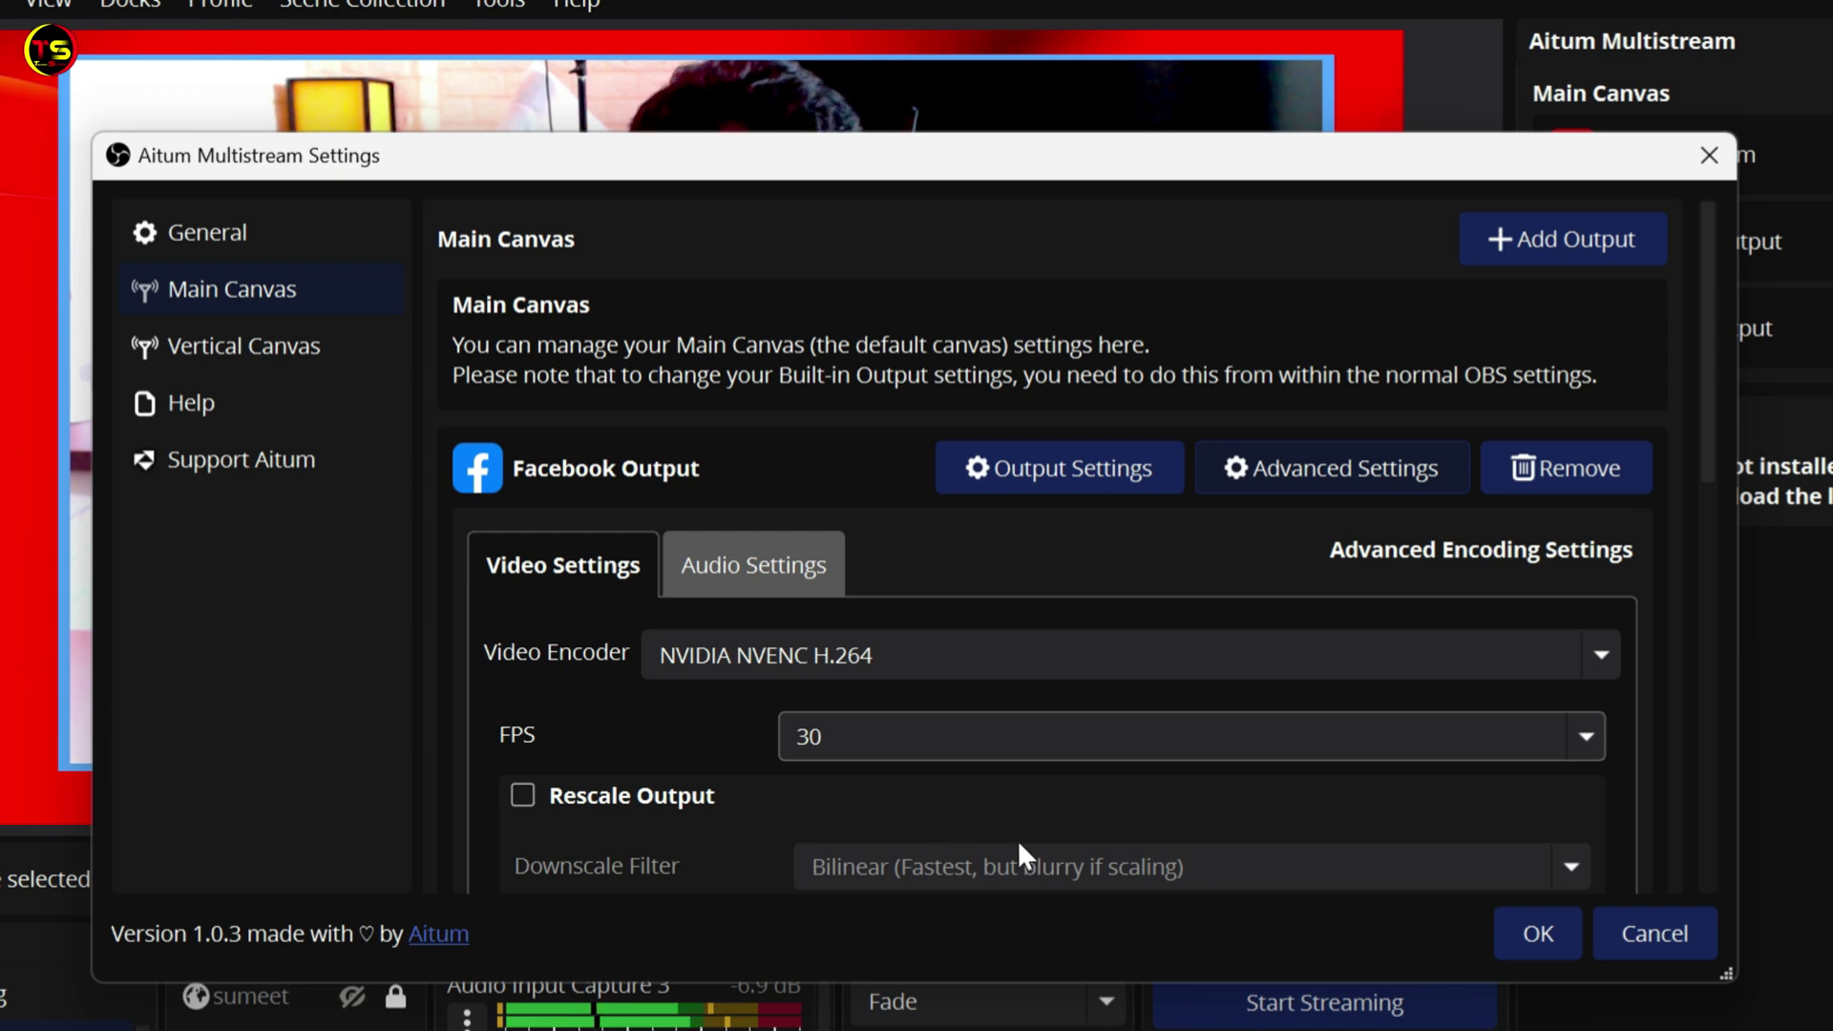
pyautogui.scroll(-5, 1017, 839)
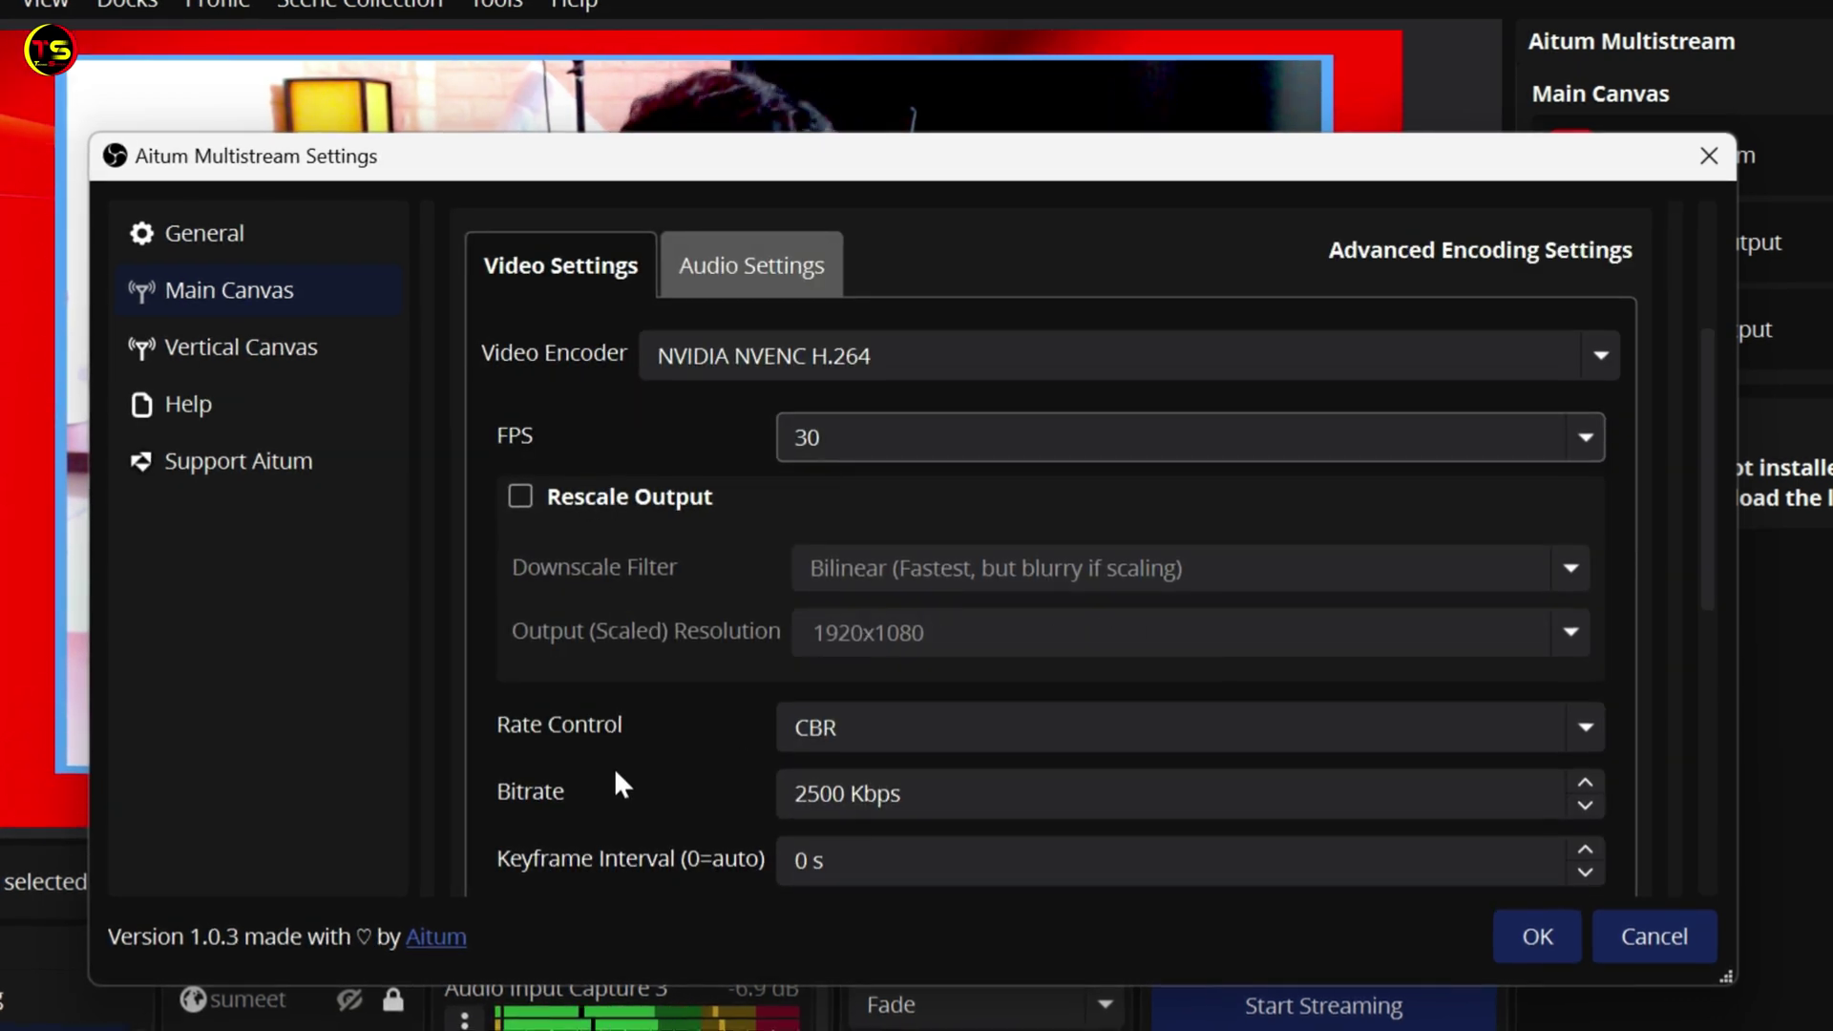
pyautogui.scroll(-2, 611, 739)
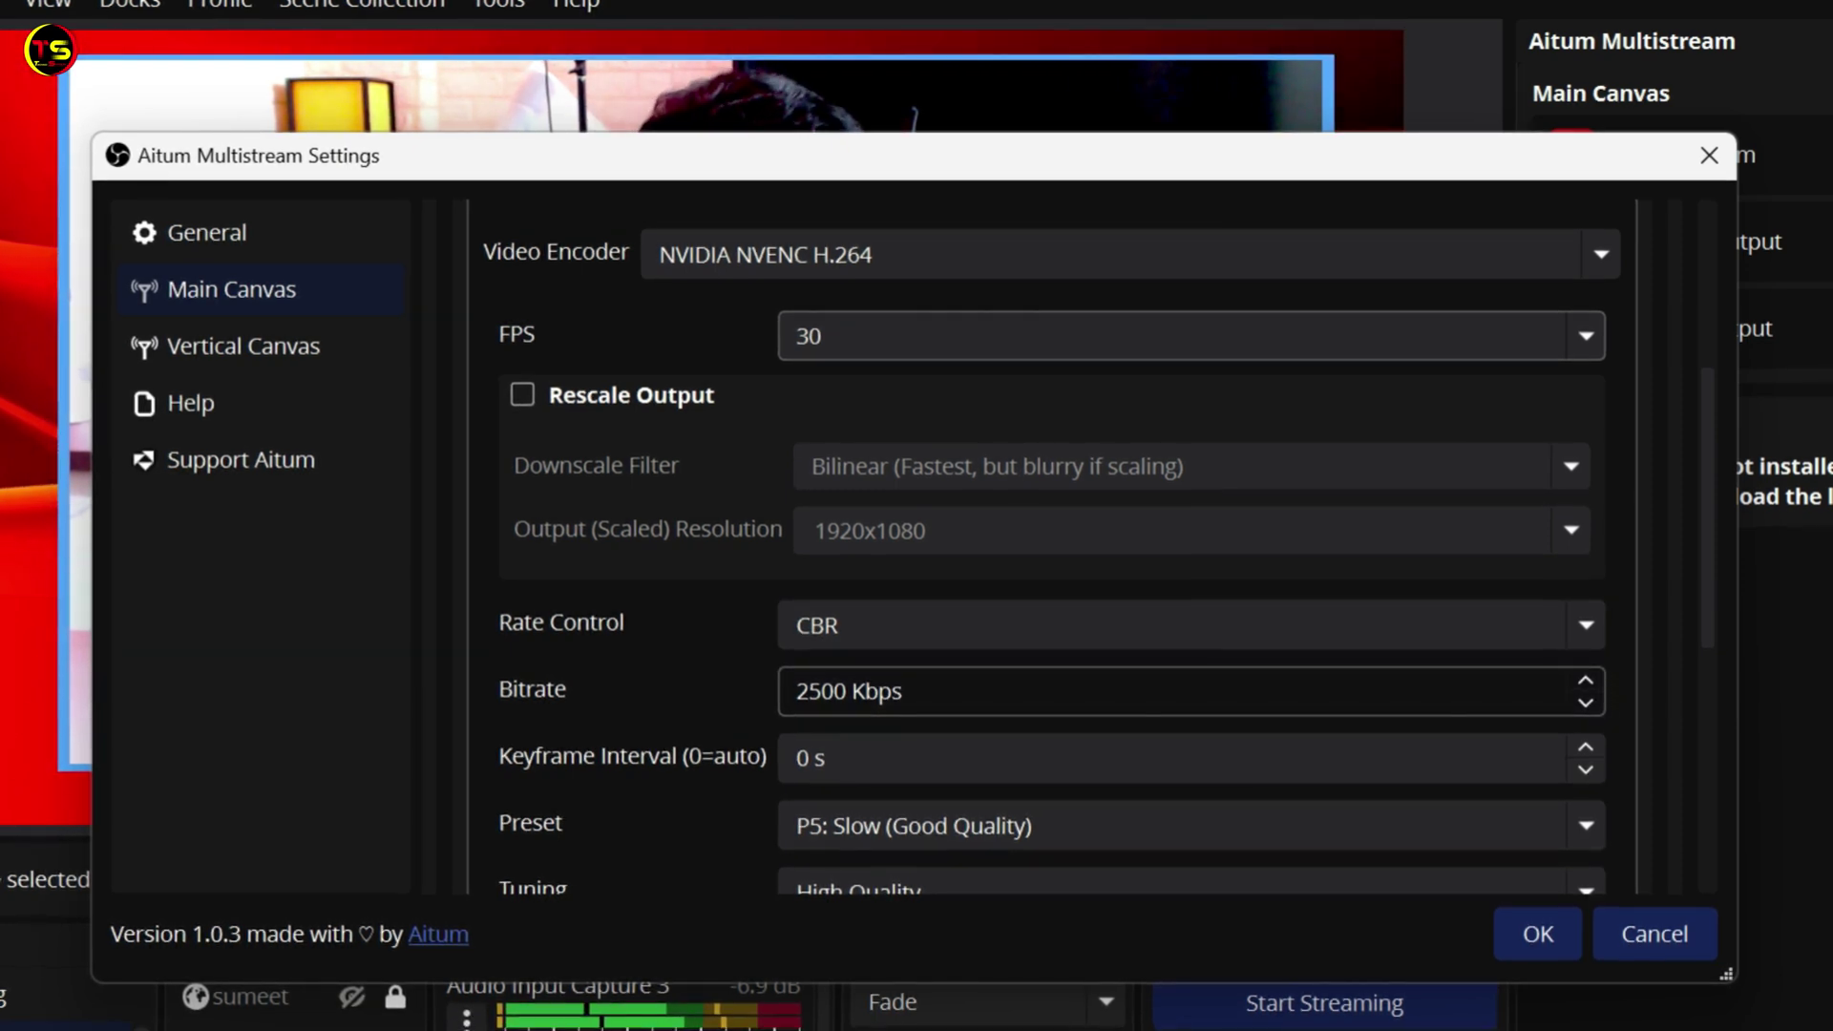
# Step: Open the YouTube Output's advanced encoding settings and check its audio encoder, track and bitrate
pyautogui.scroll(-2, 668, 787)
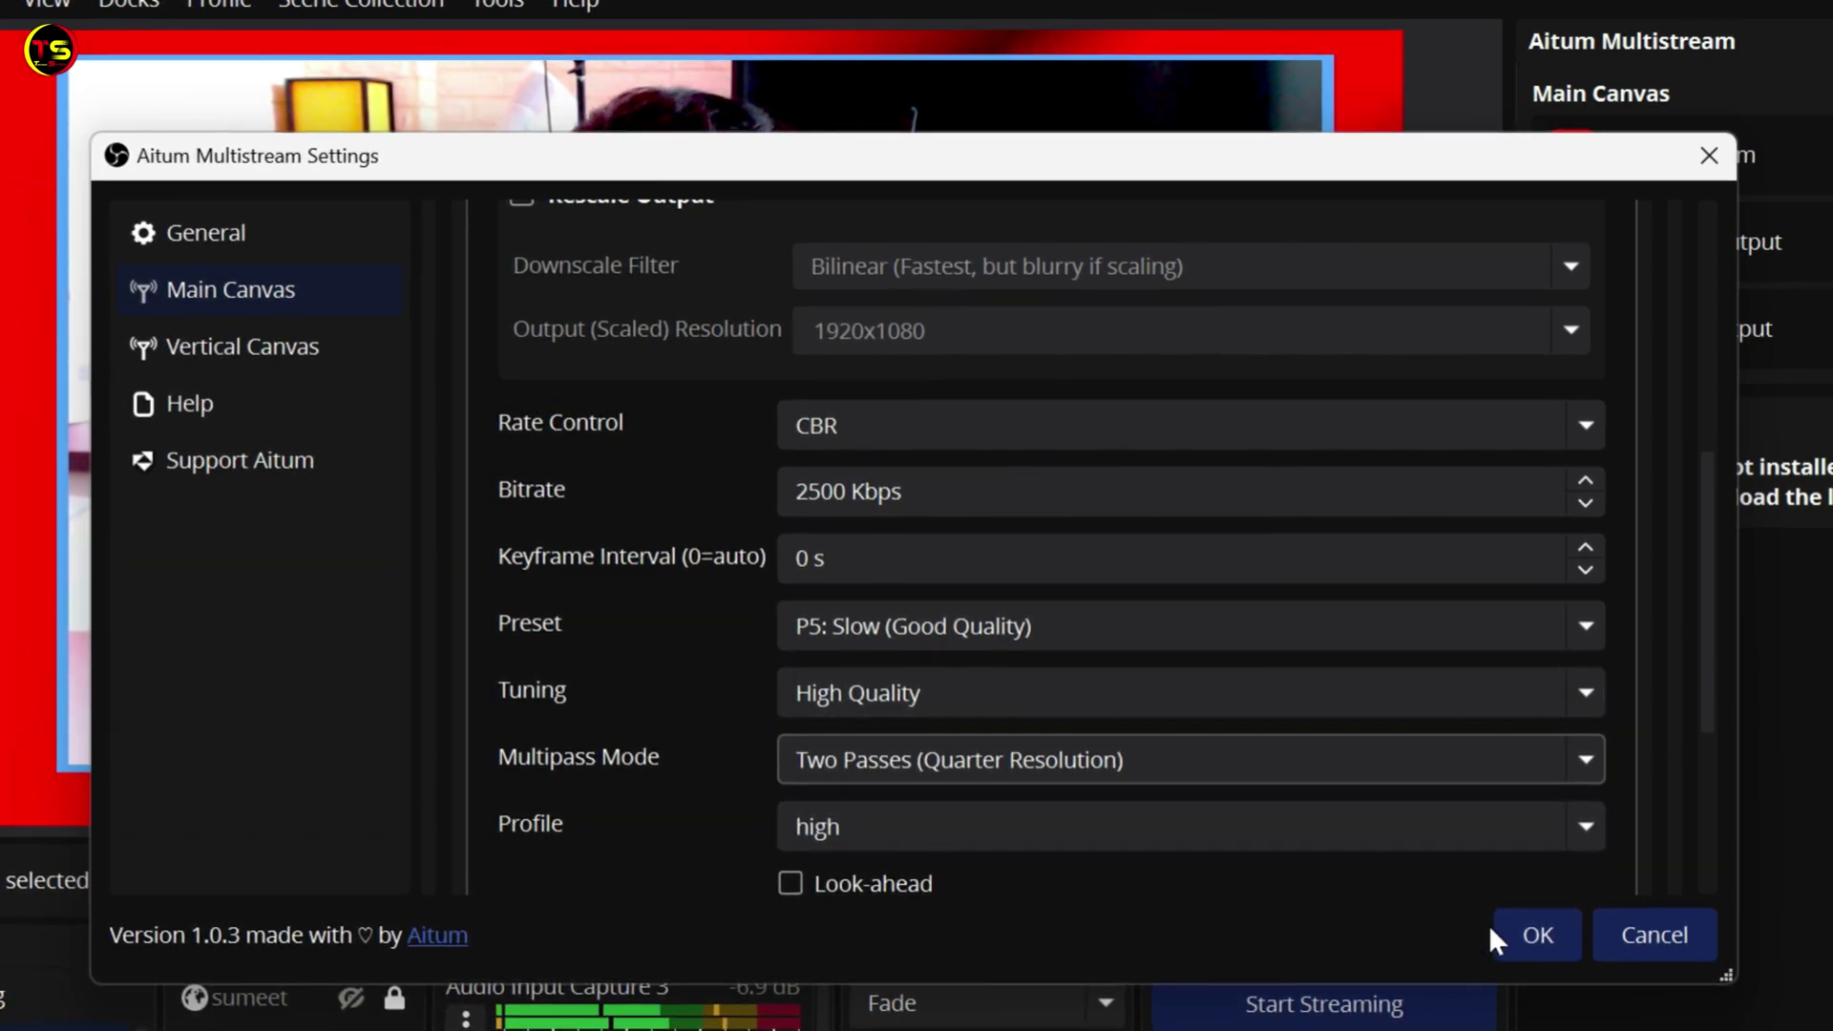
pyautogui.click(1532, 934)
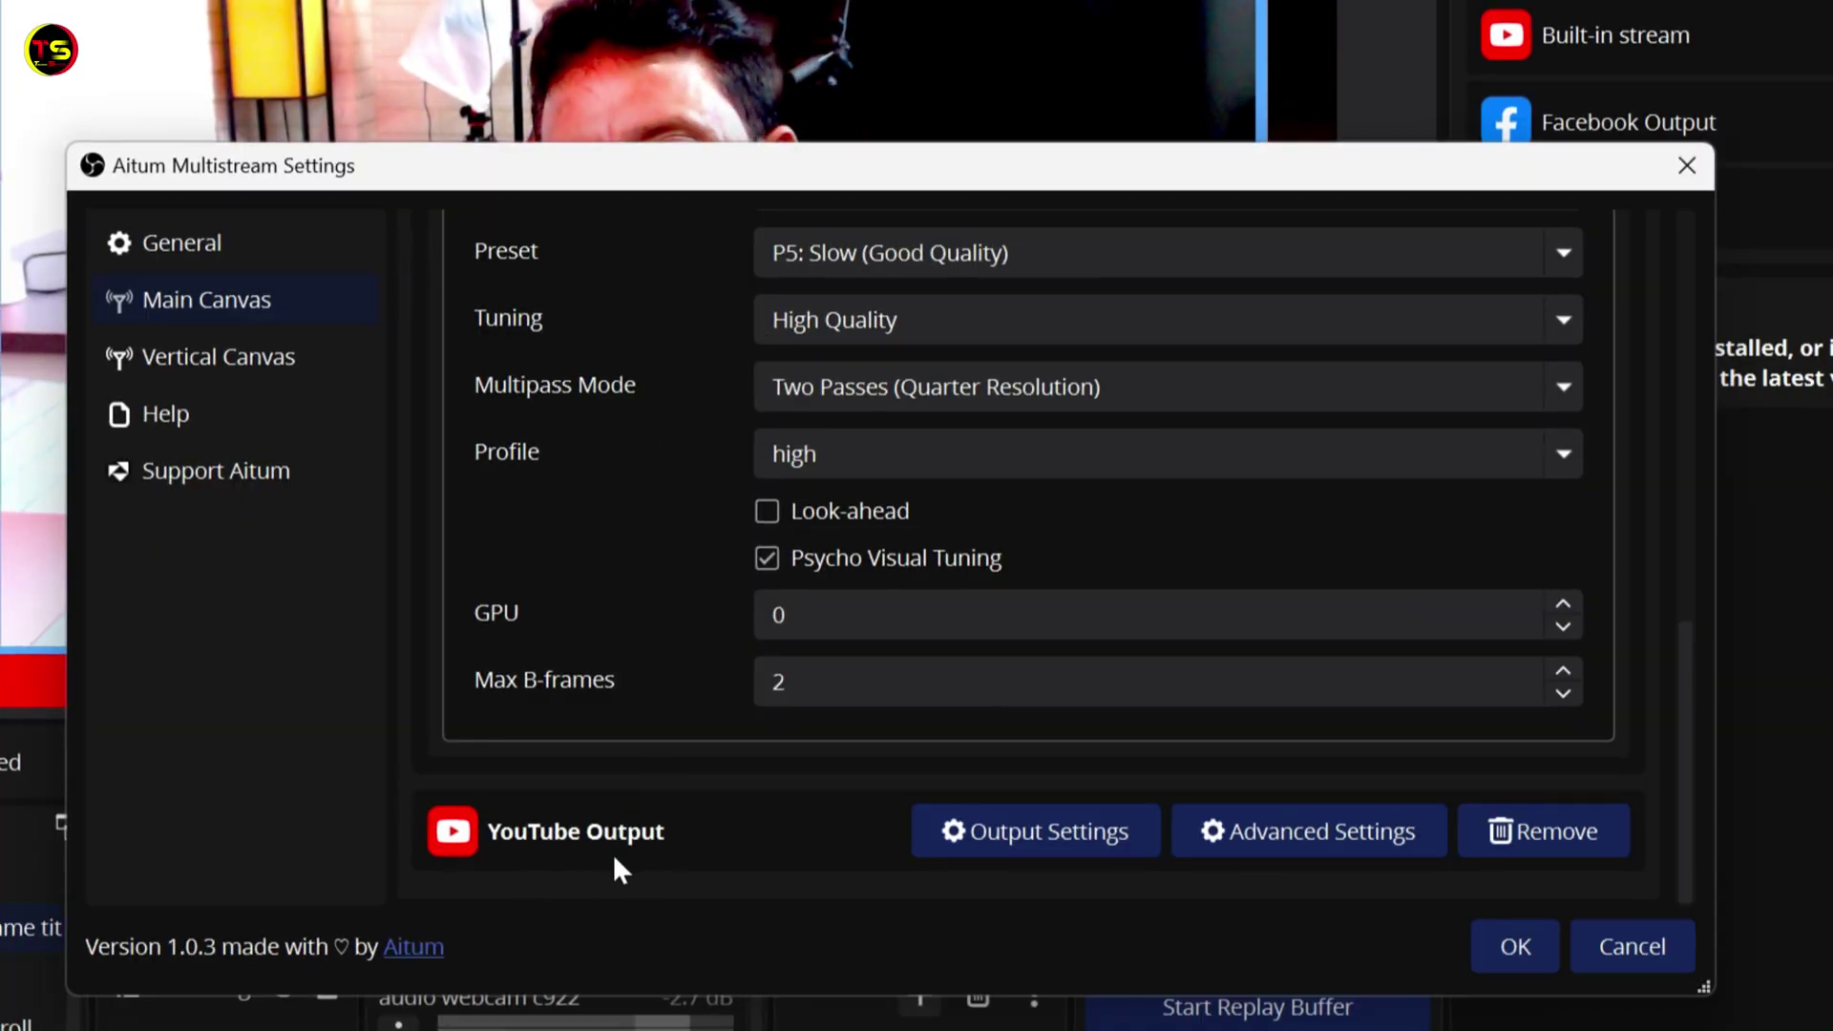
pyautogui.click(1321, 838)
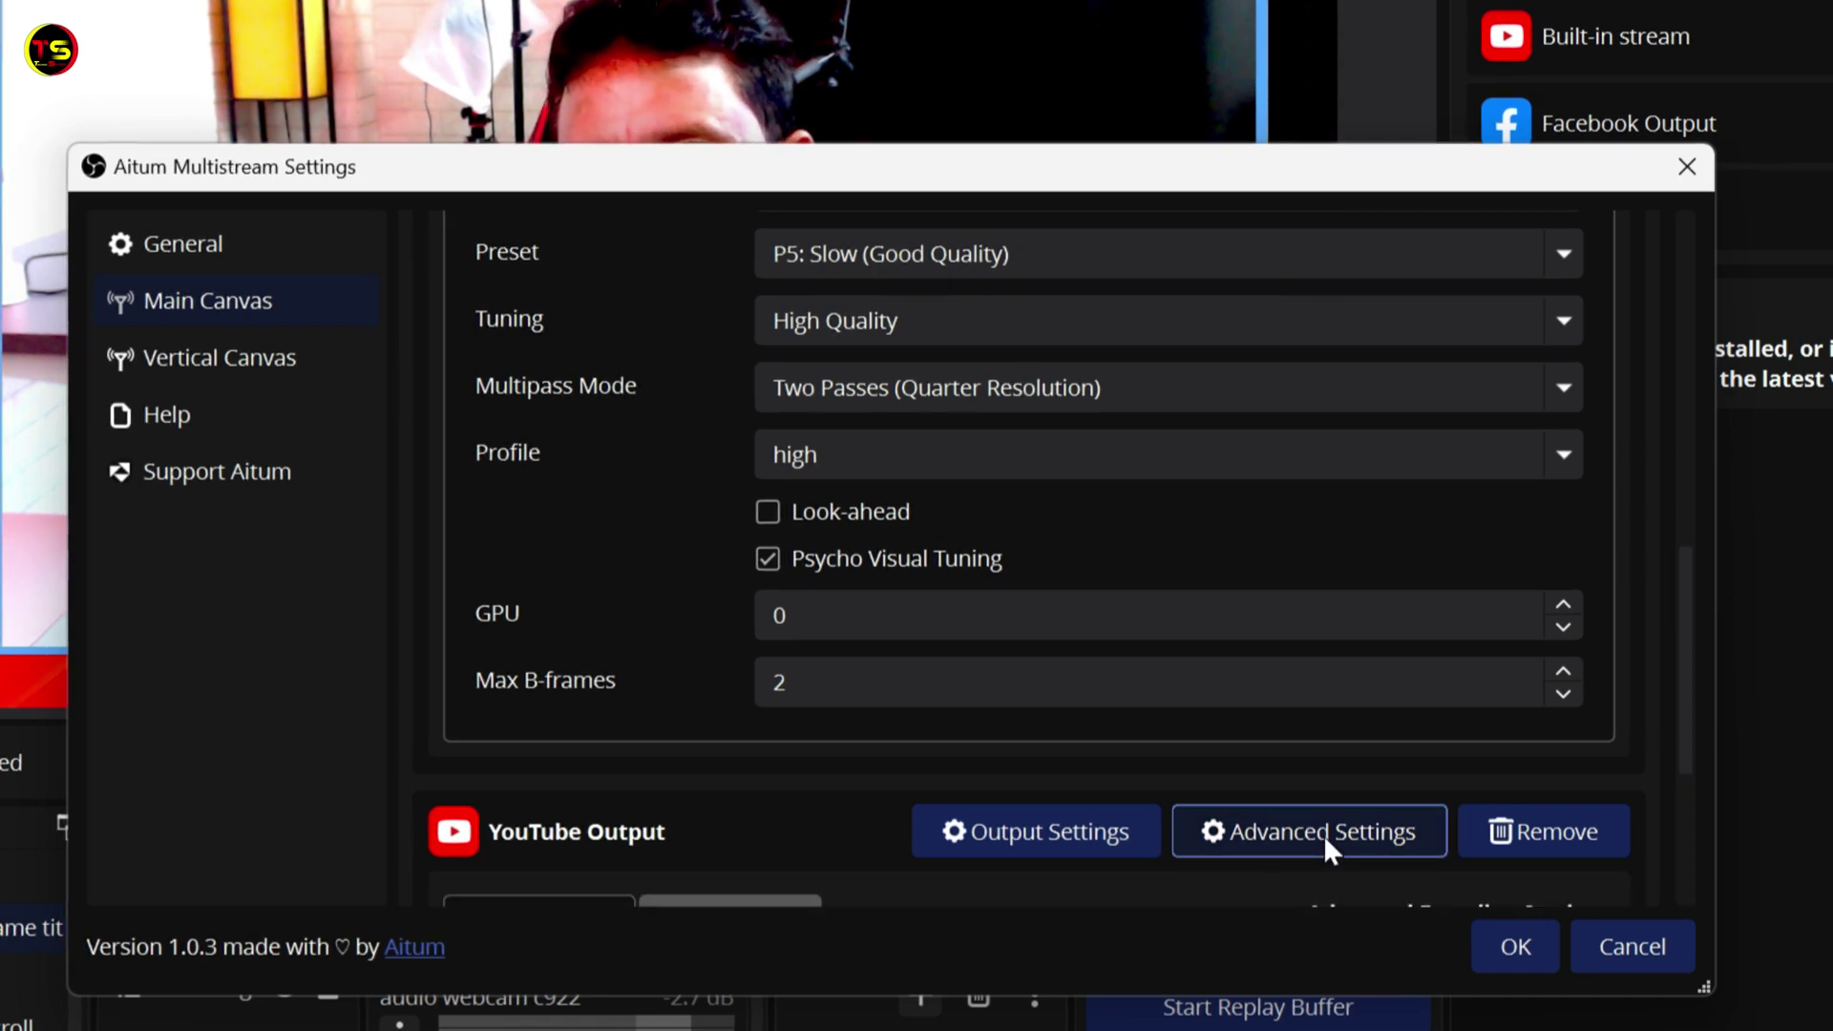
pyautogui.scroll(-2, 1323, 834)
pyautogui.click(730, 727)
pyautogui.scroll(-1, 527, 763)
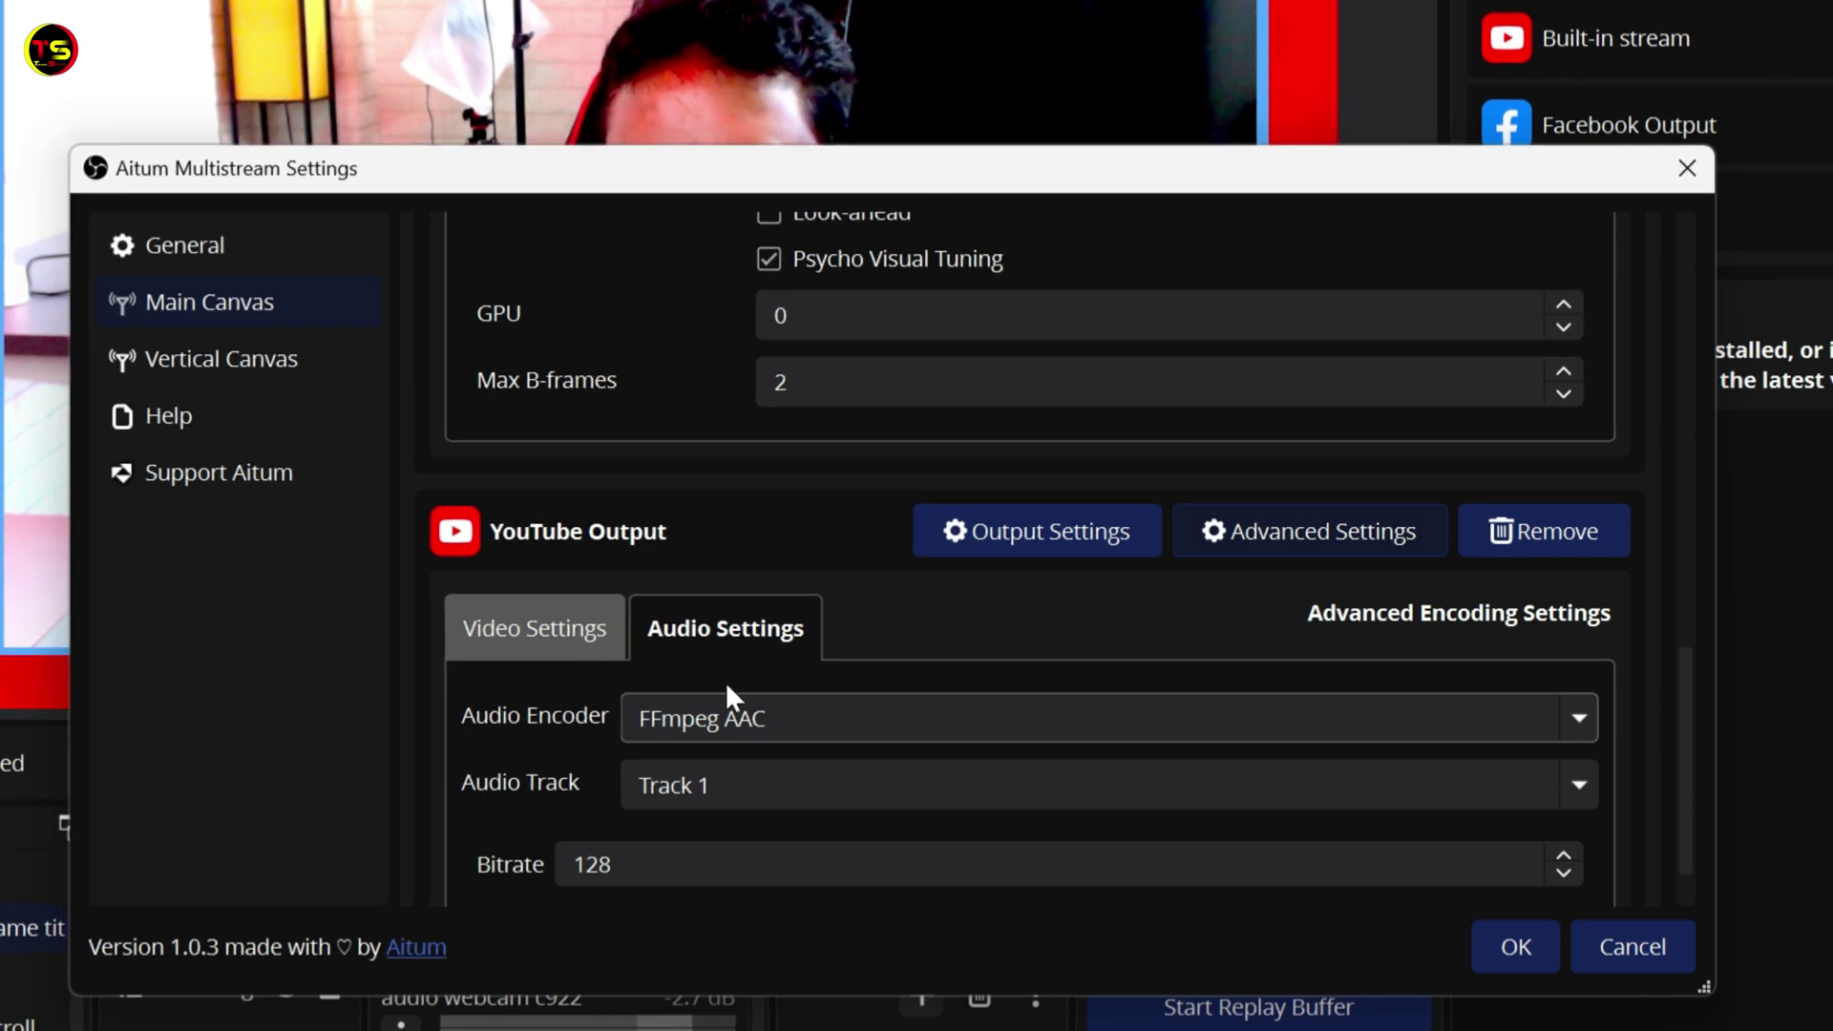
# Step: Configure the YouTube Output's video encoding with 30 FPS, CBR rate control and 2500 Kbps bitrate, and save the multistream settings
pyautogui.click(533, 637)
pyautogui.moveTo(1684, 622); pyautogui.dragTo(1697, 758)
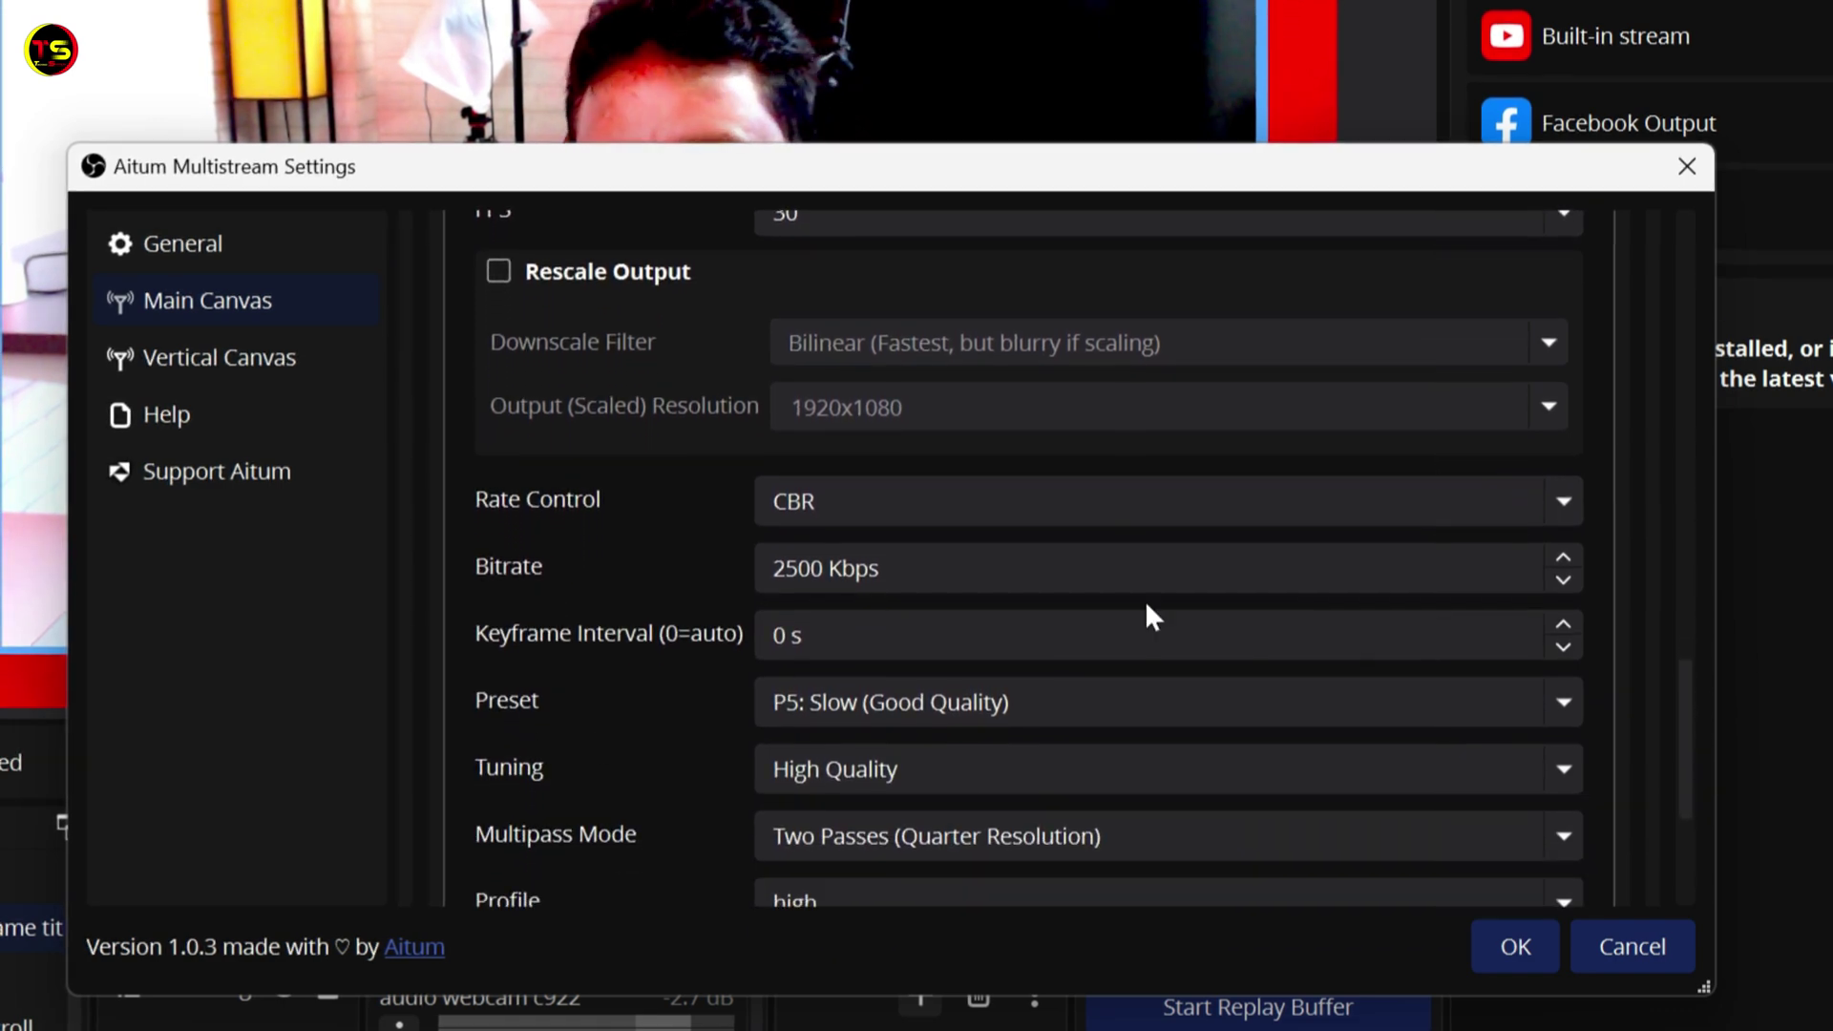
pyautogui.scroll(-1, 1685, 744)
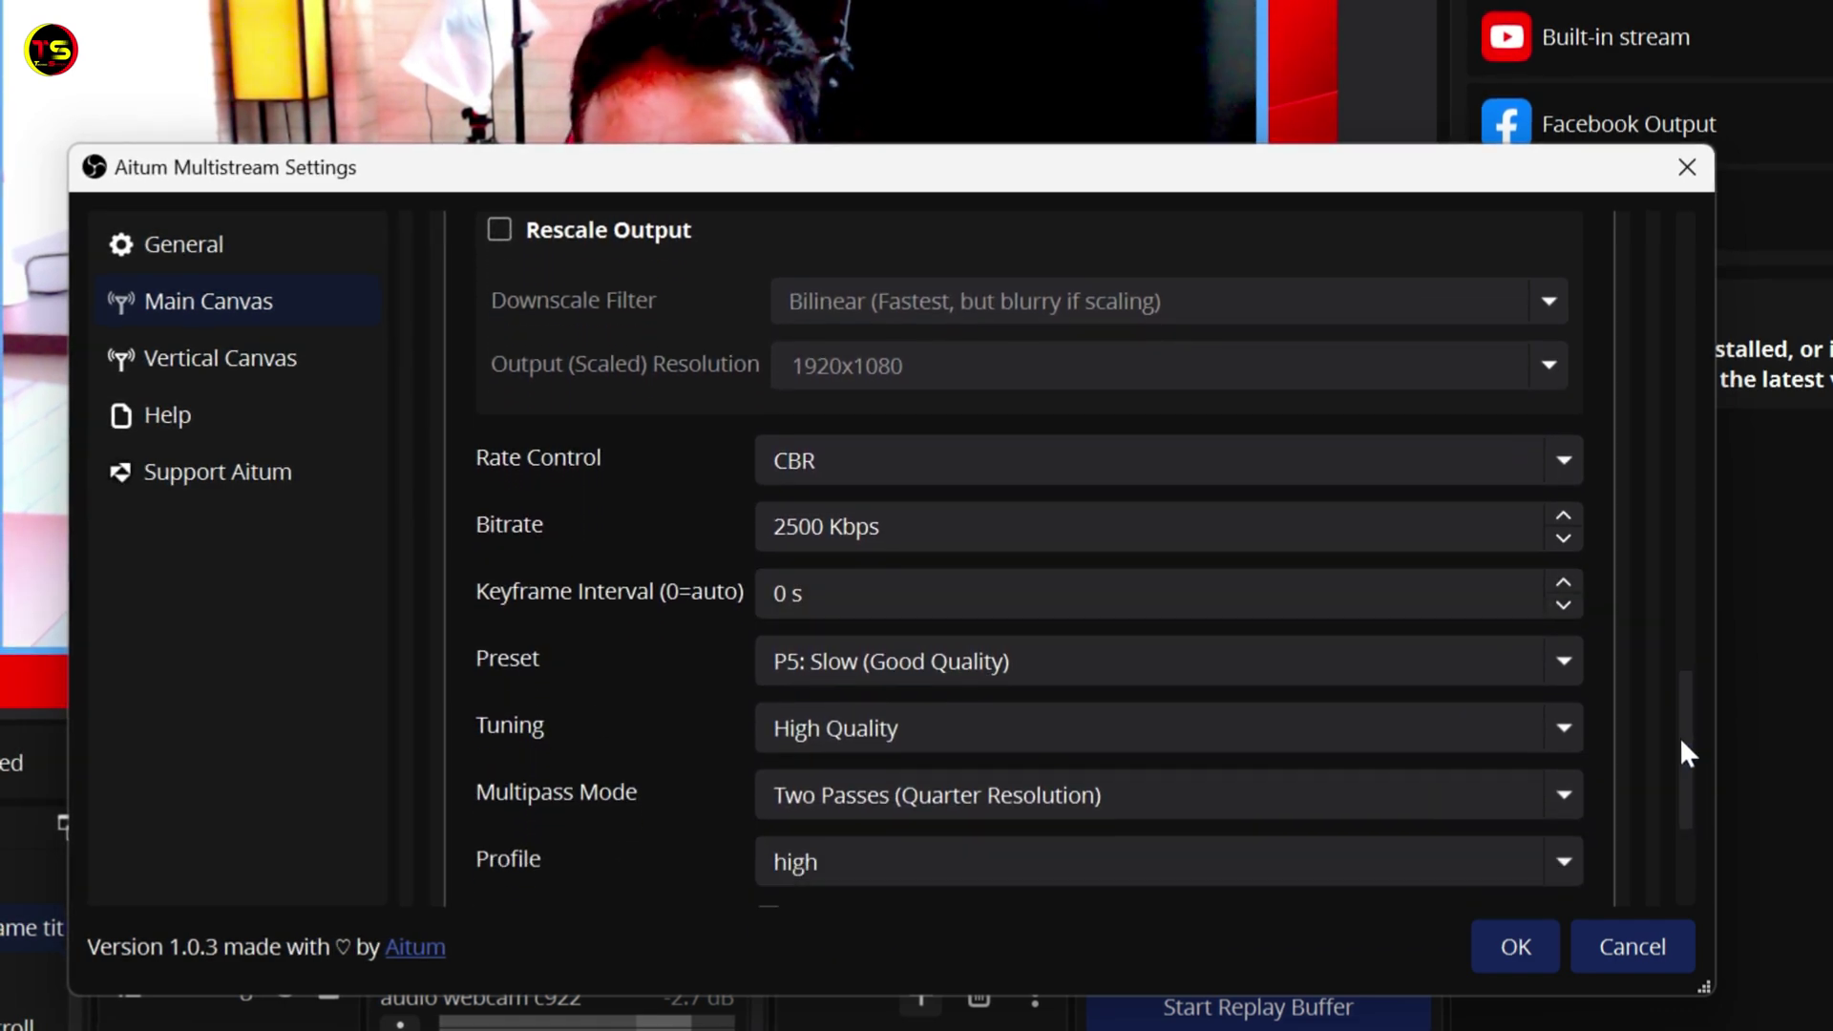
pyautogui.moveTo(1681, 741); pyautogui.dragTo(1692, 809)
pyautogui.click(1510, 960)
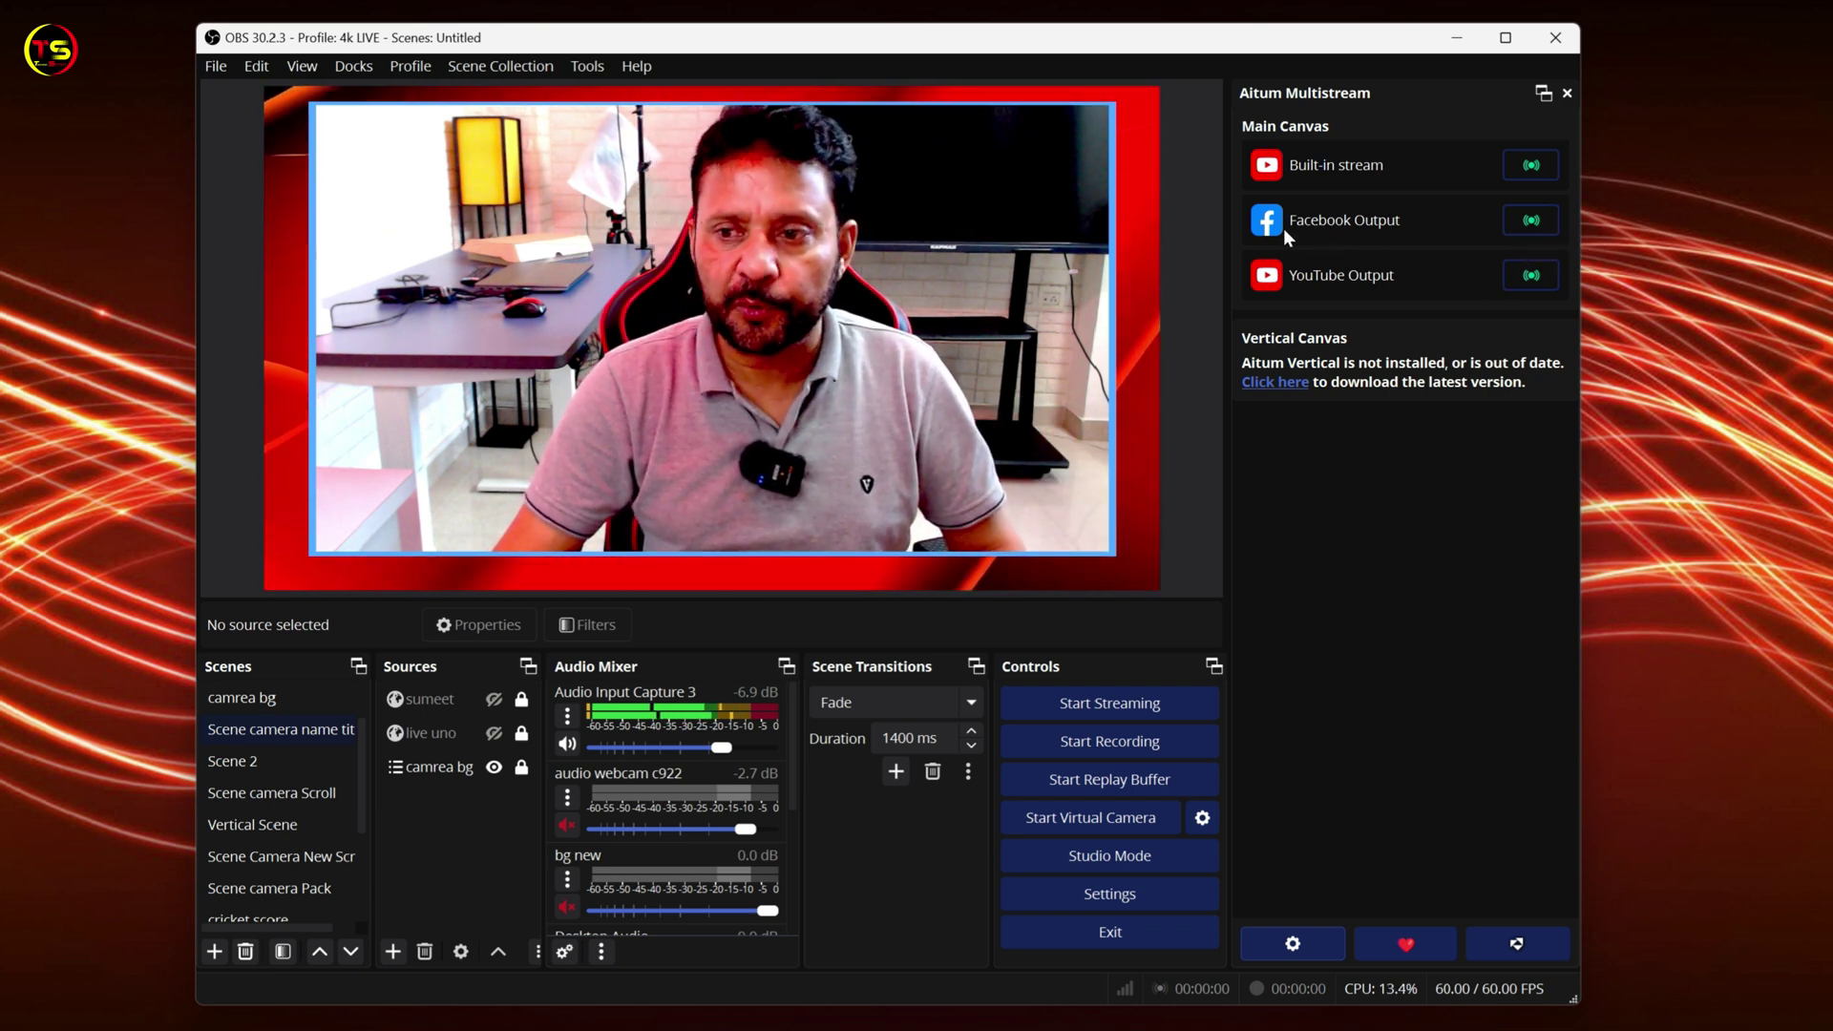
# Step: Start streaming to the Facebook and YouTube outputs, and take the "testing new plug in" stream live in YouTube Studio in the browser
pyautogui.click(1530, 222)
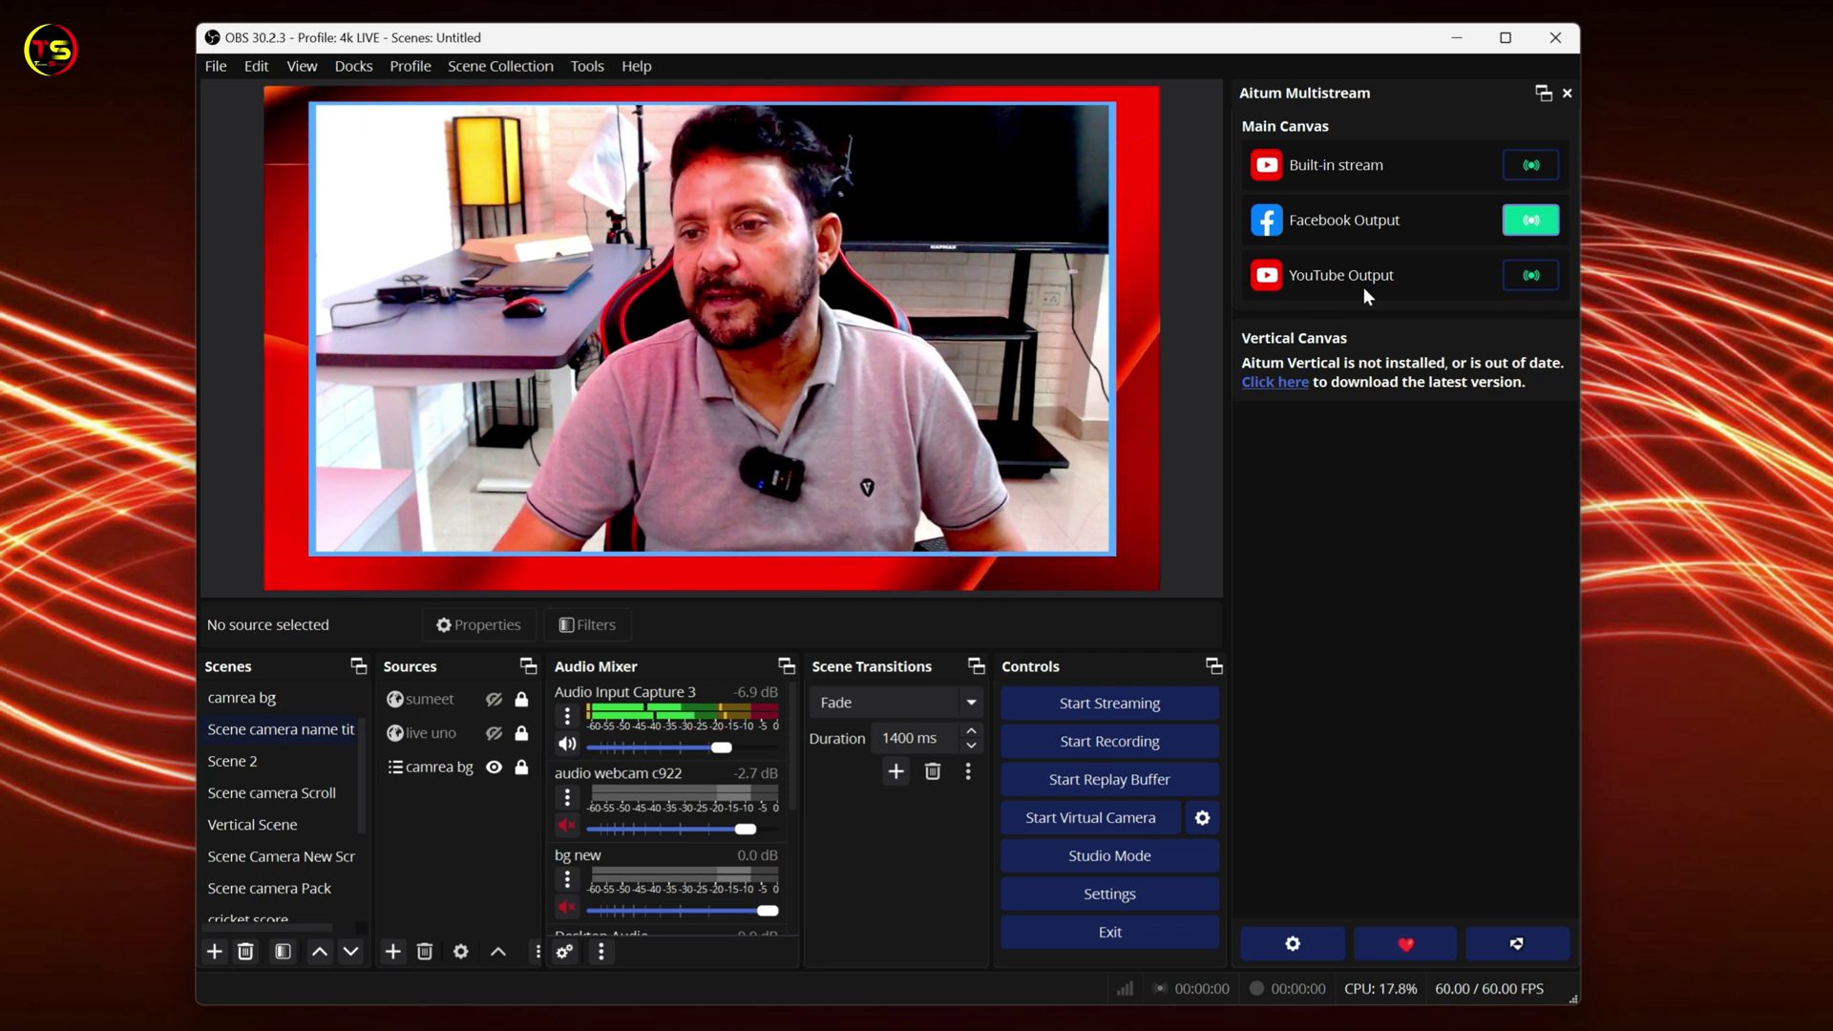
pyautogui.click(1528, 276)
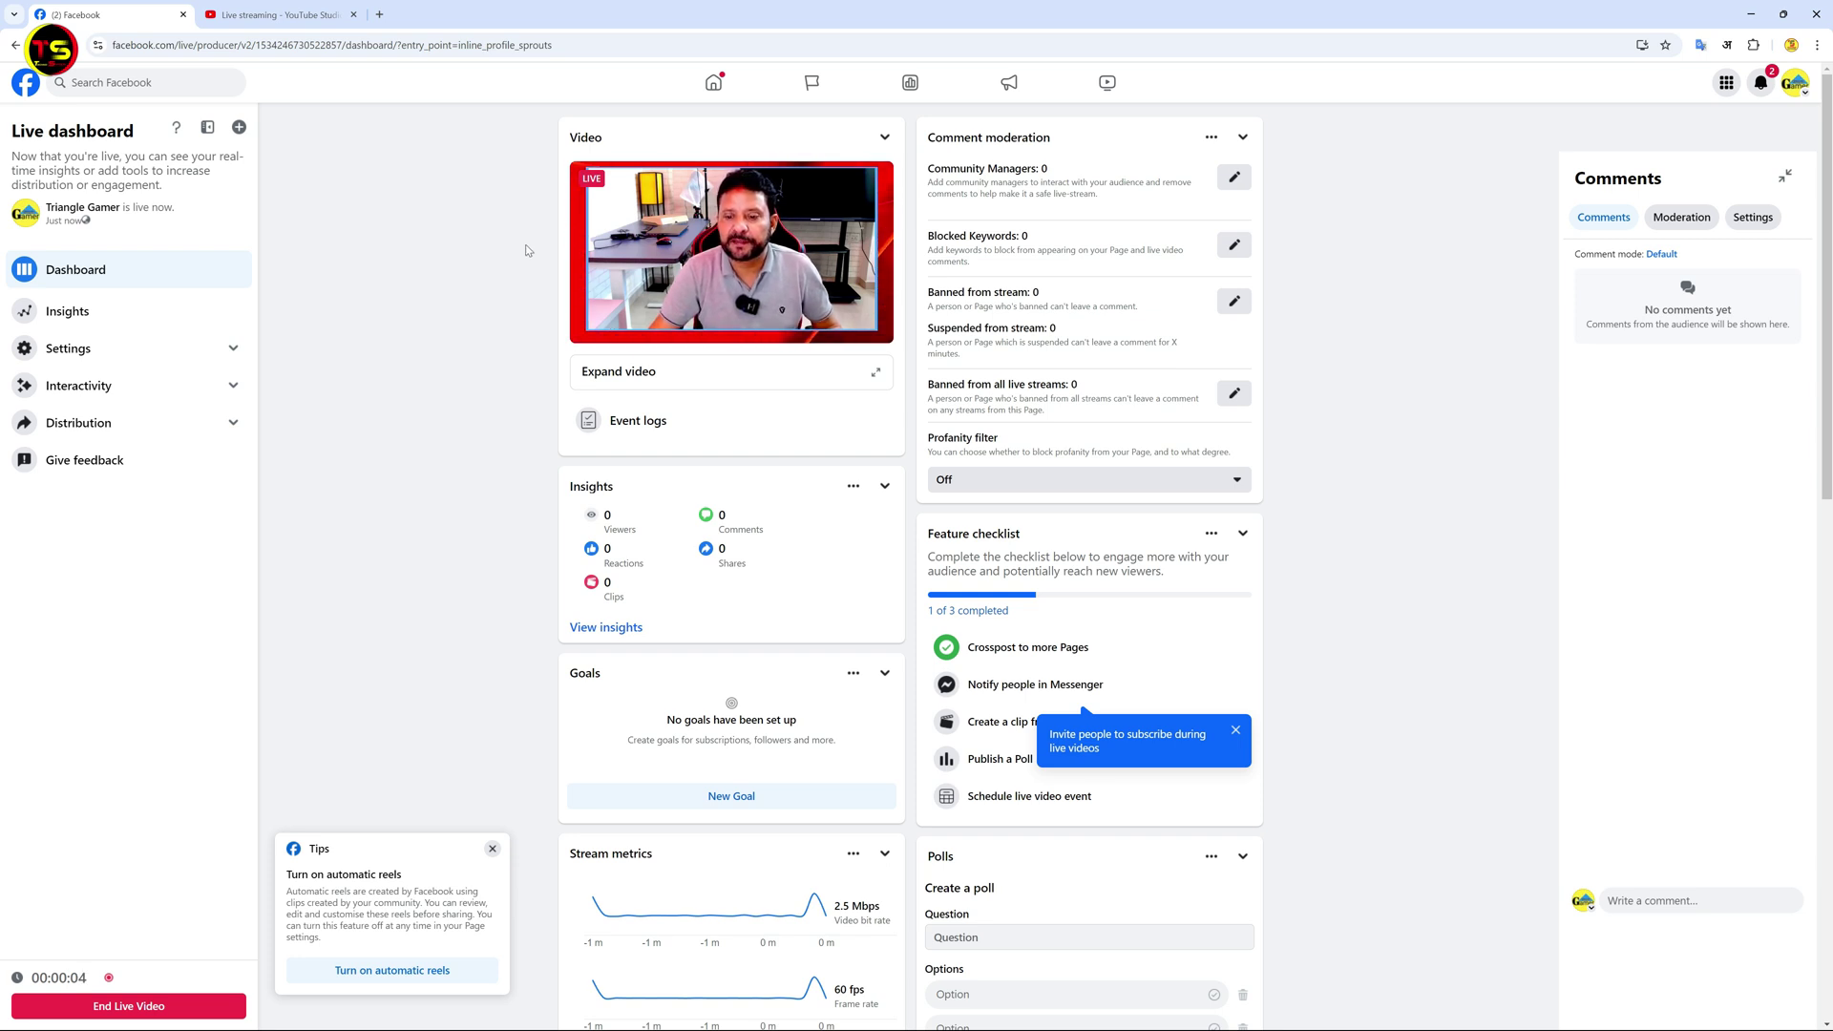
pyautogui.click(296, 19)
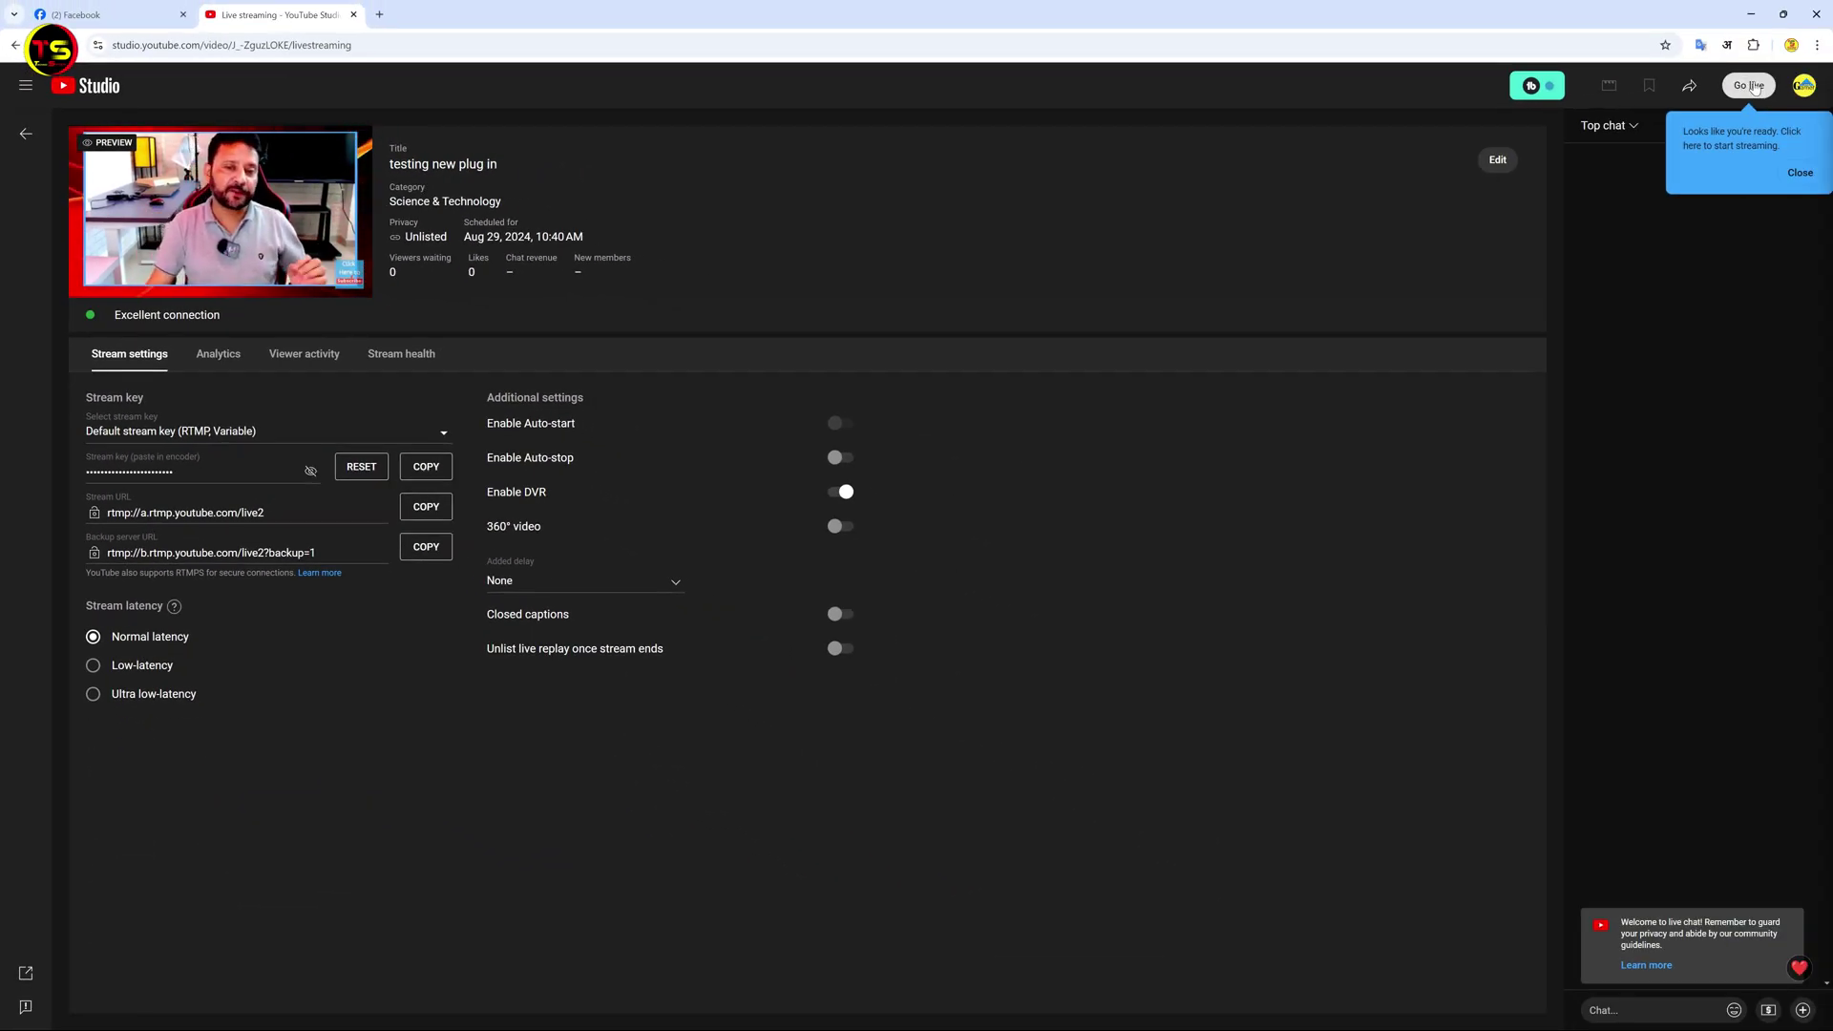
pyautogui.click(1751, 86)
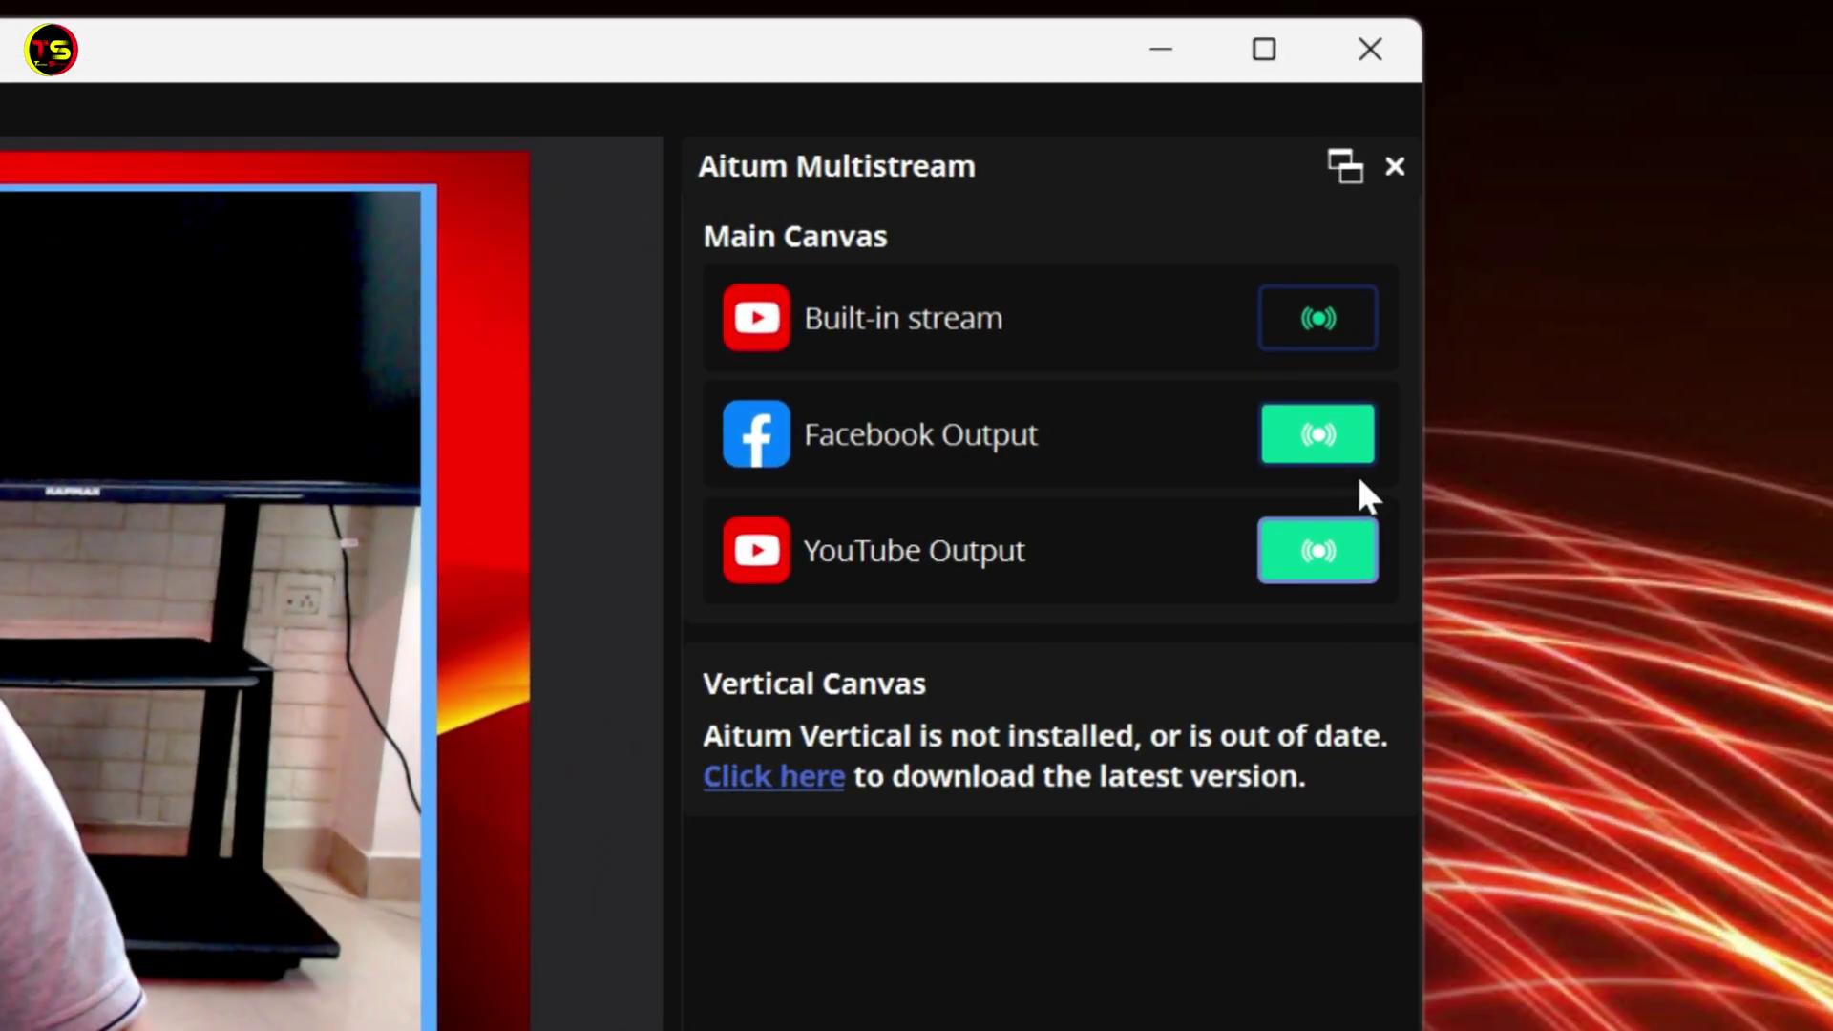
pyautogui.click(1356, 437)
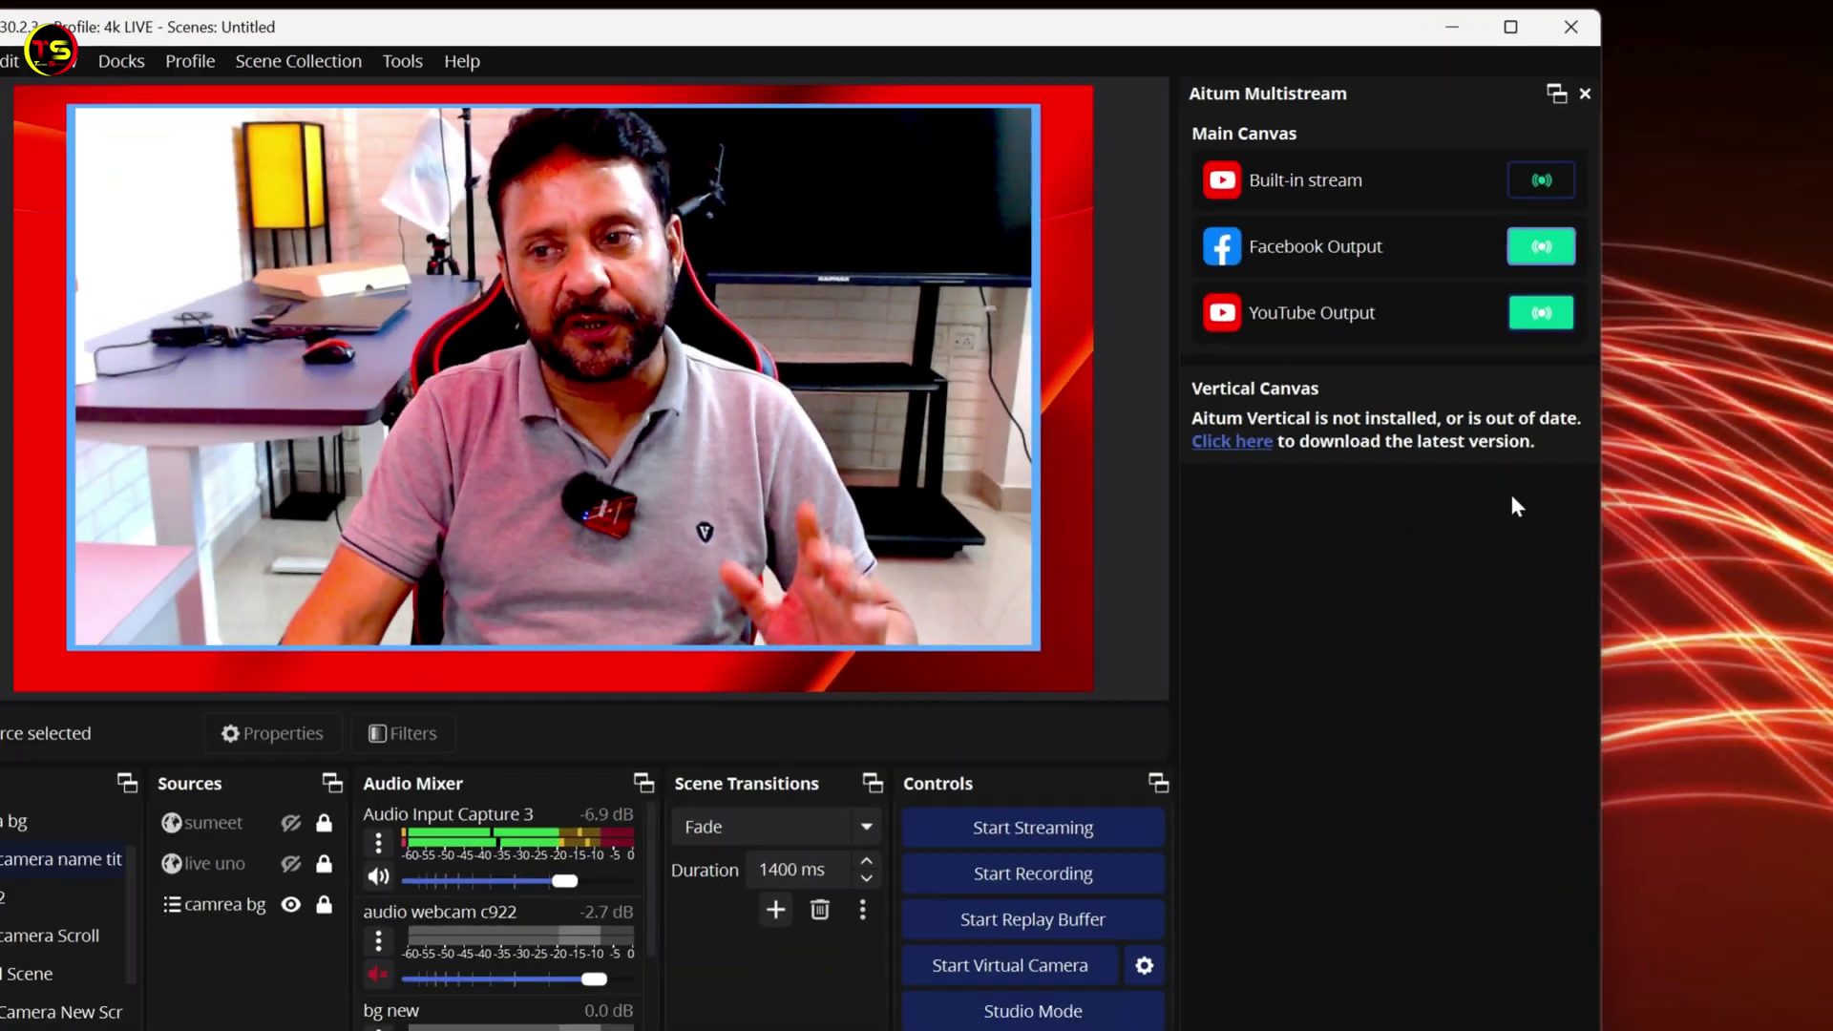